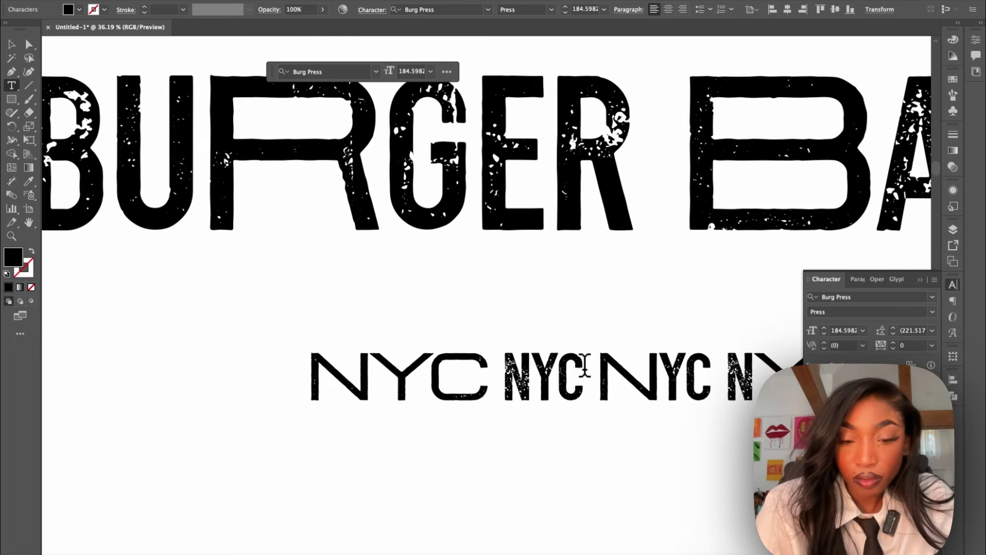
- Delete the wide and alternate NYC variations from the text line, keeping only one condensed, distressed NYC
scroll(585, 366, right, 5)
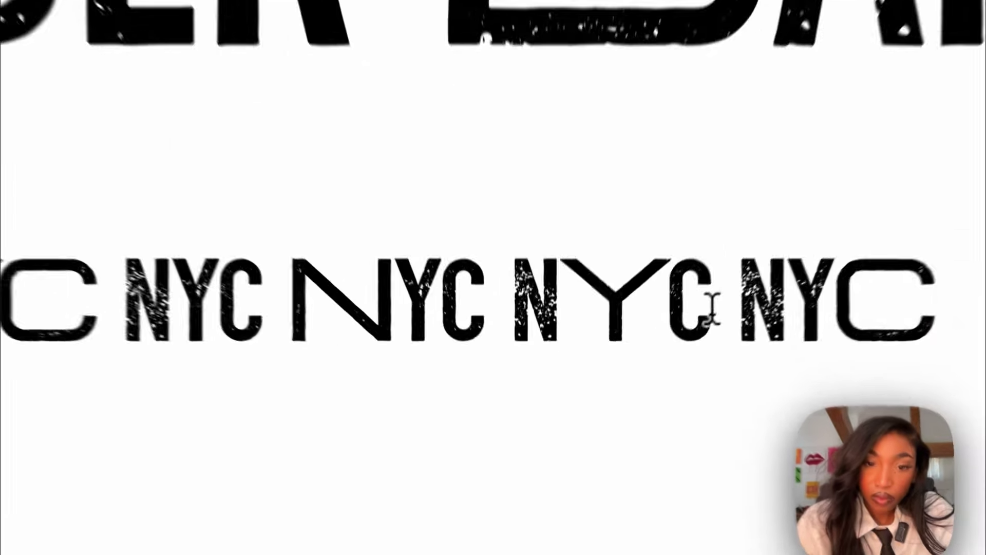
drag(640, 379, 132, 380)
key(BackSpace)
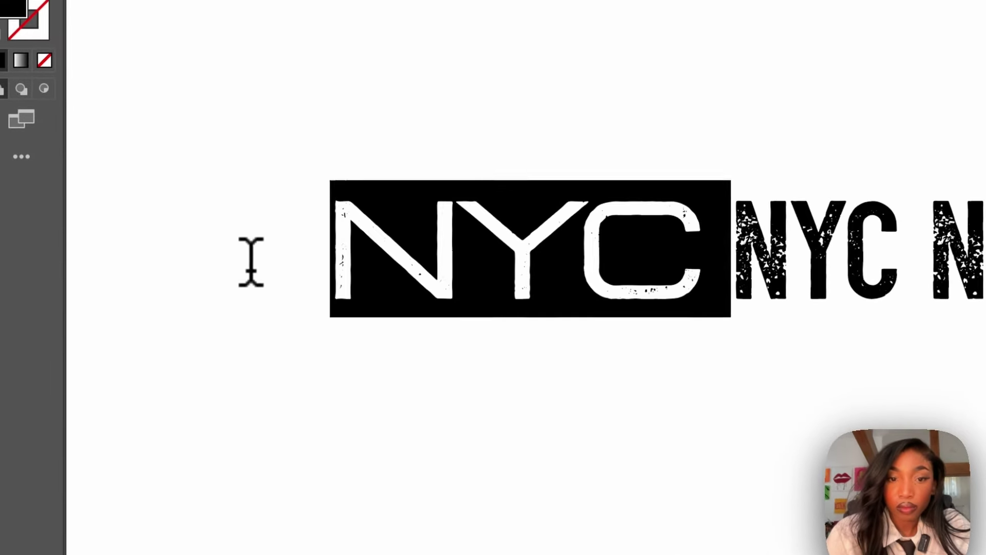
key(BackSpace)
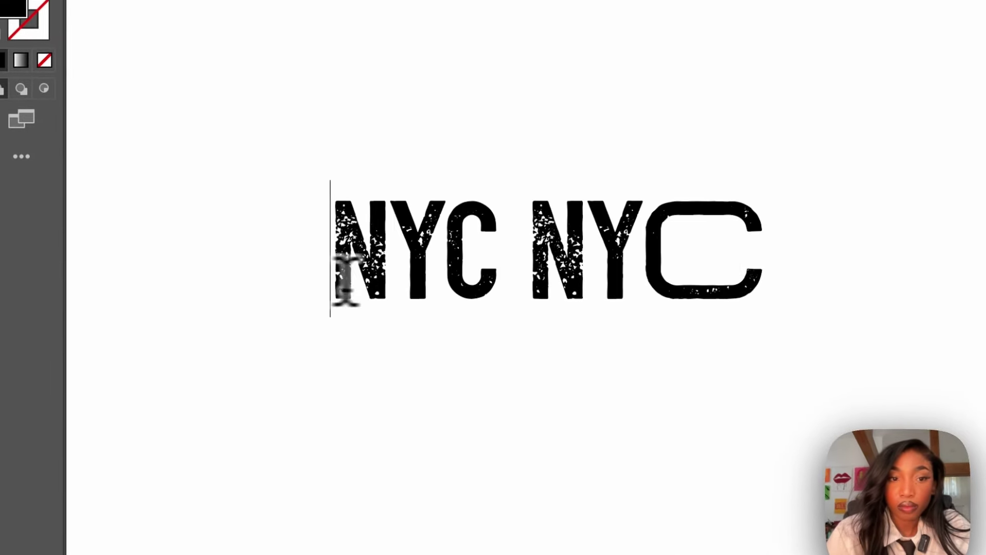
drag(526, 264, 985, 257)
key(BackSpace)
key(Escape)
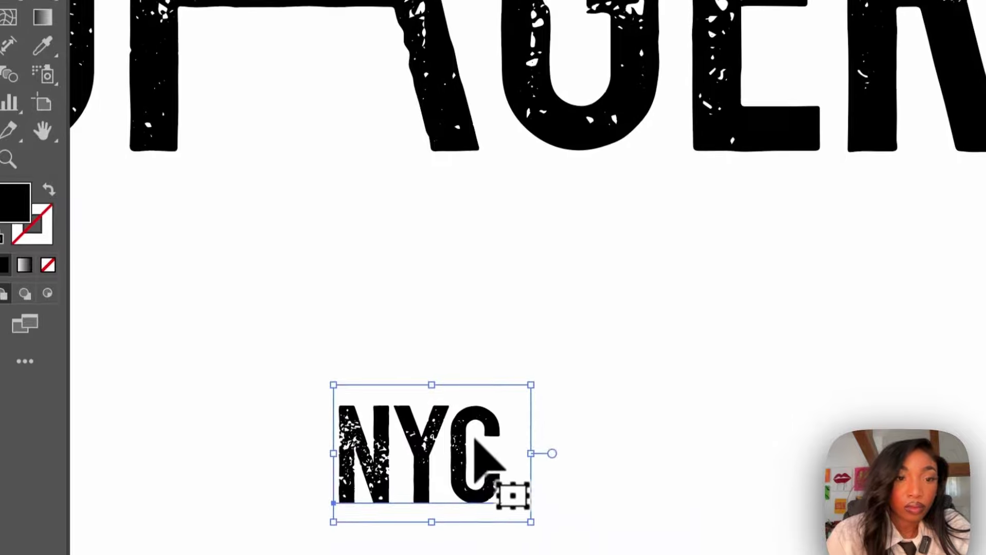
- Move the NYC text up and to the left, beneath the large BURGER lettering
double_click(477, 435)
click(13, 115)
drag(469, 440, 347, 77)
key(super+equal)
key(super+equal)
key(super+equal)
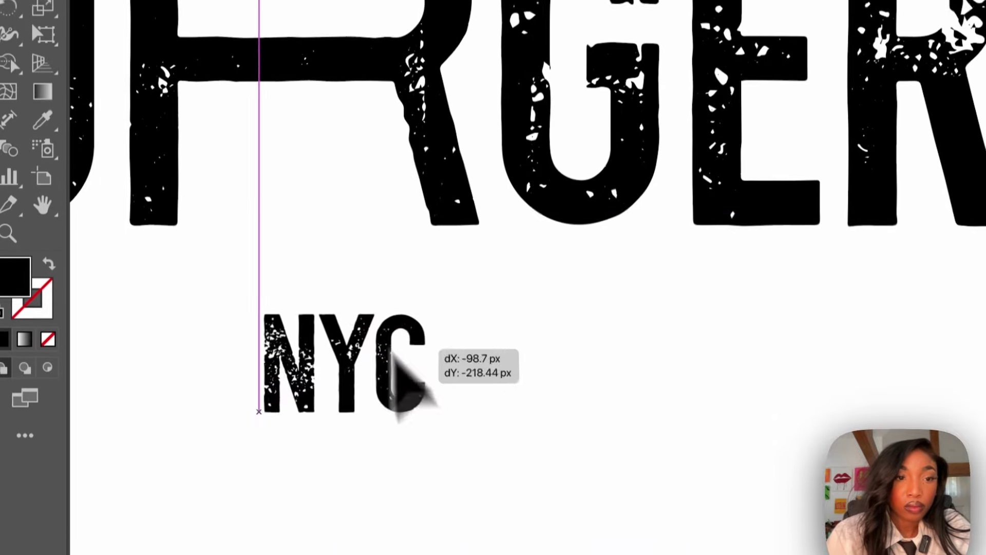
scroll(352, 165, left, 5)
scroll(352, 164, right, 4)
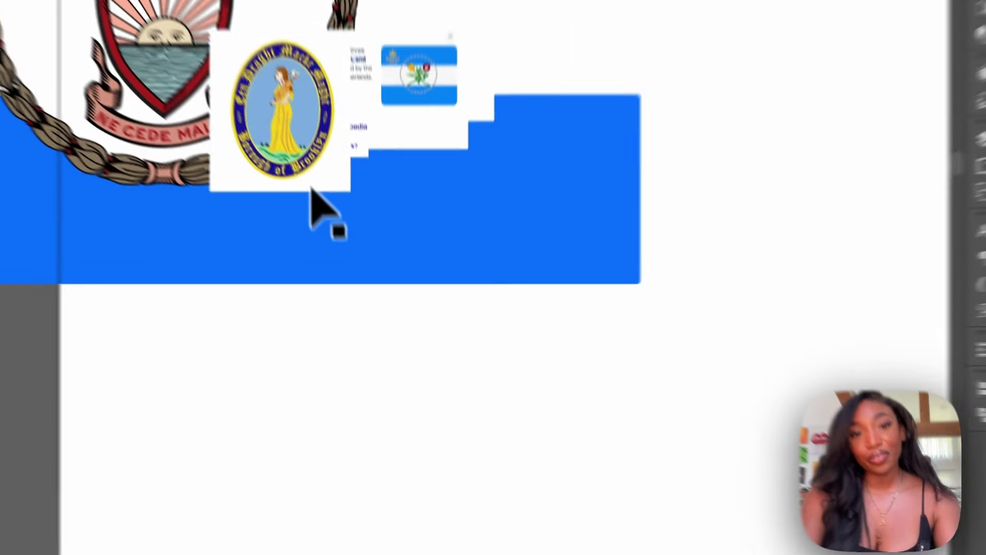
- Enlarge the Borough of Brooklyn seal image and reposition it over the blue flag reference, leaving blank canvas beside it
drag(334, 144, 772, 508)
scroll(634, 194, down, 5)
scroll(634, 193, right, 3)
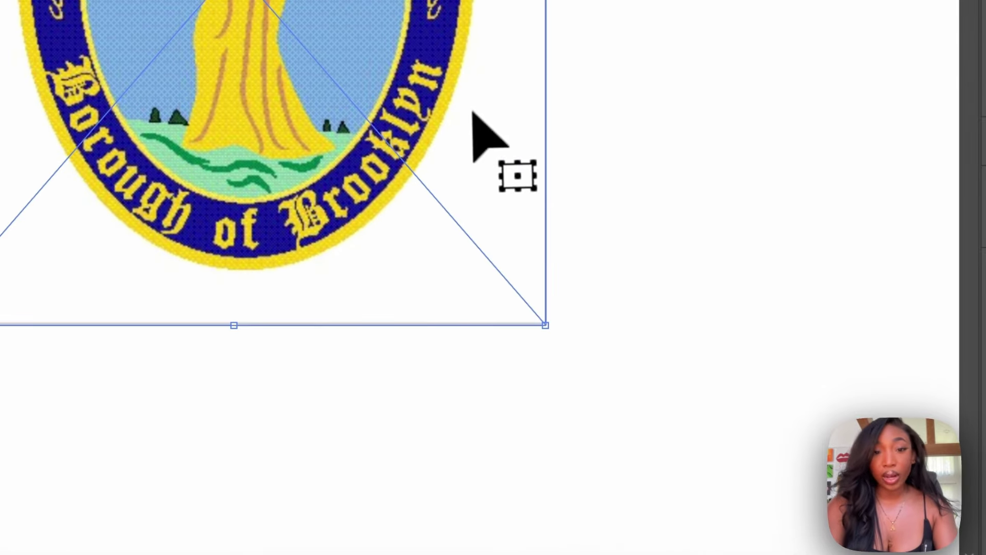
drag(473, 132, 275, 125)
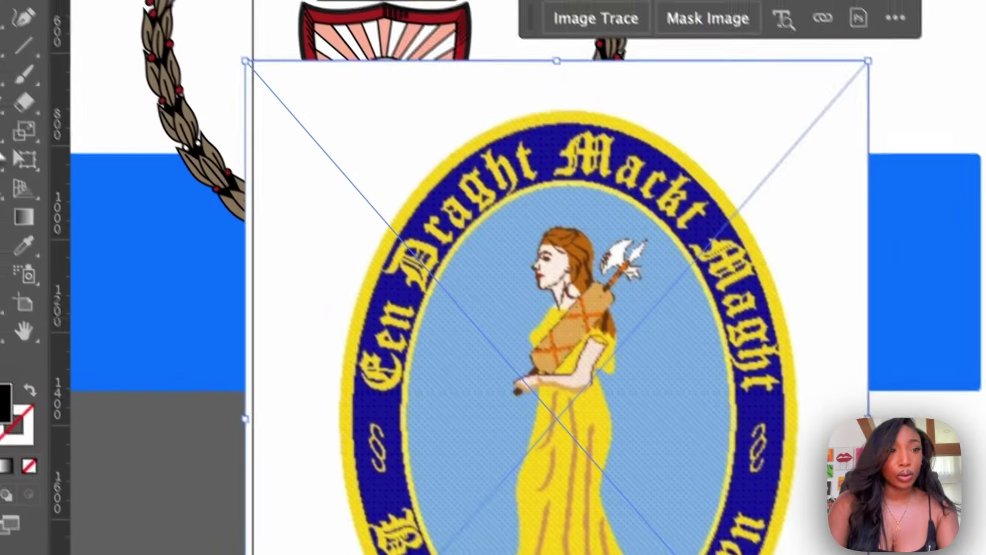
- Draw two black squares of similar size side by side on the blank canvas beside the Brooklyn seal
click(9, 107)
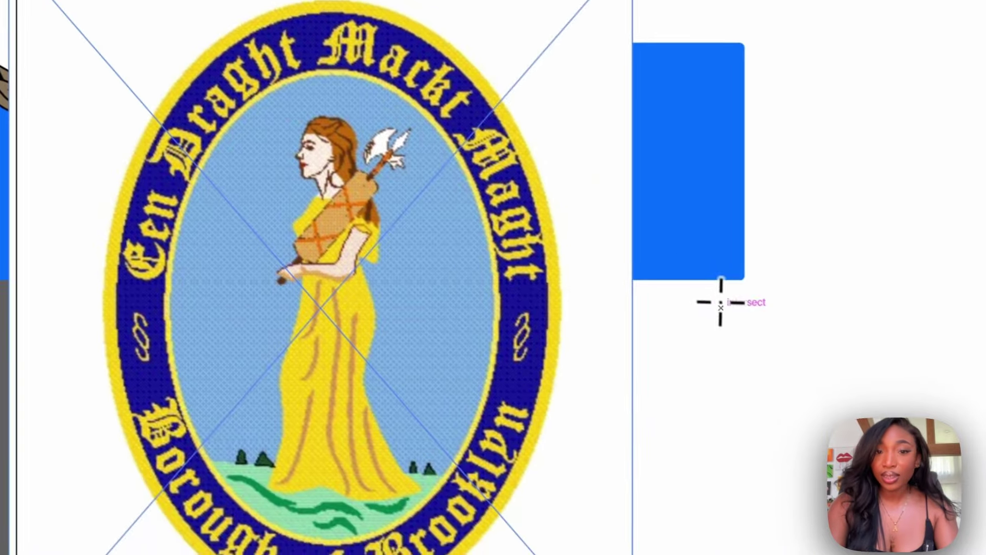
drag(721, 303, 884, 460)
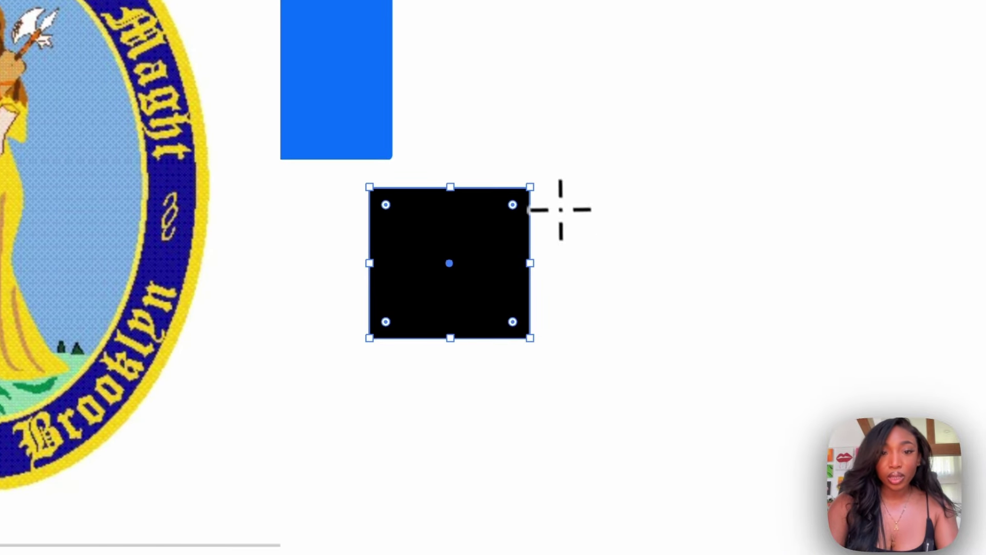
drag(550, 188, 707, 342)
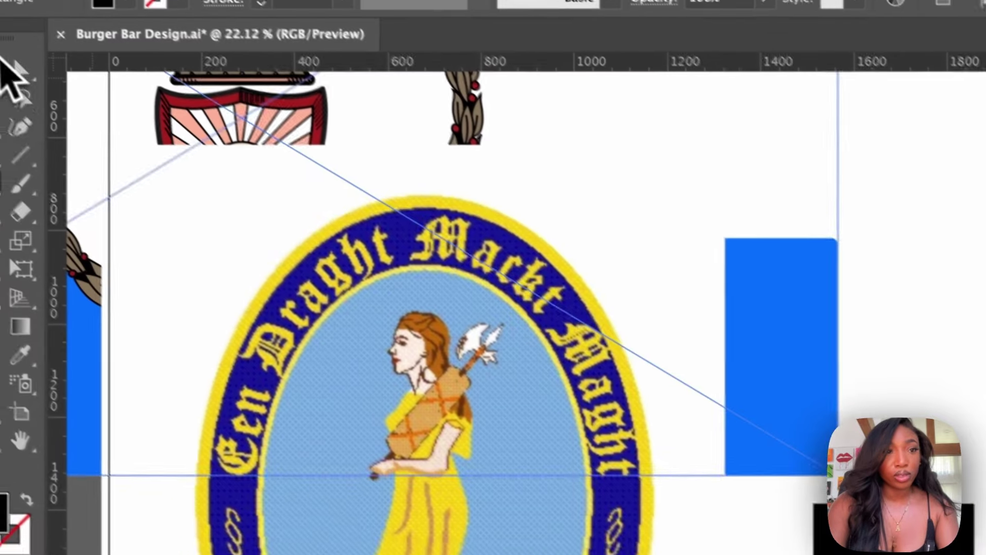
- Duplicate both black squares and align the copies directly beneath the originals as a second row
click(7, 62)
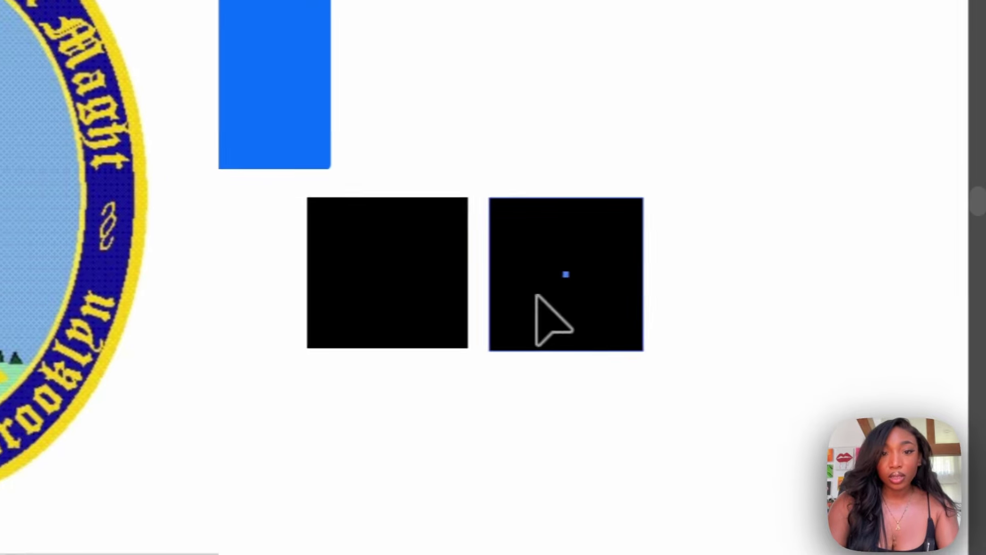
click(721, 304)
drag(792, 421, 591, 319)
key(super+v)
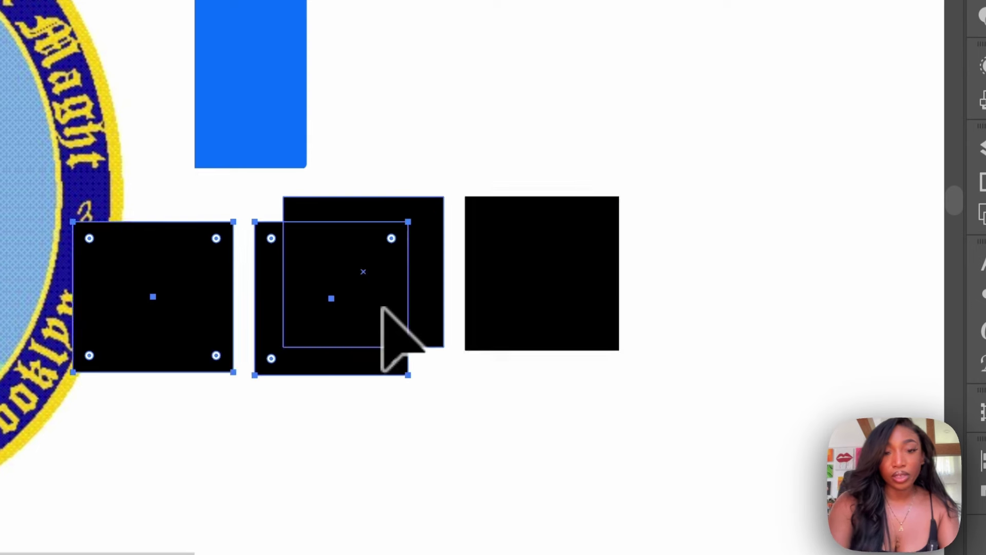
drag(360, 318, 581, 459)
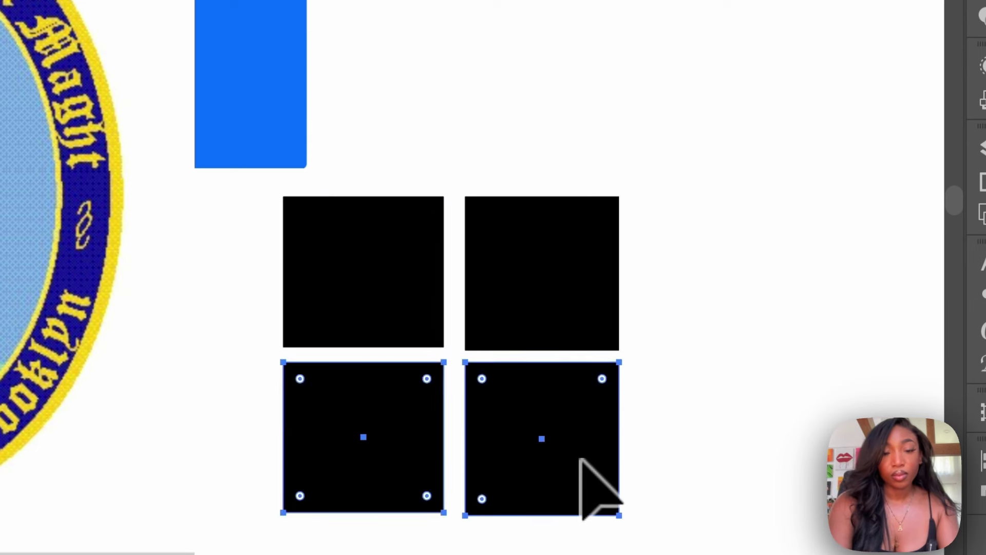
- Paste another copy of the black squares and place it above the grid, aligned with the left column
key(ctrl+c)
key(ctrl+v)
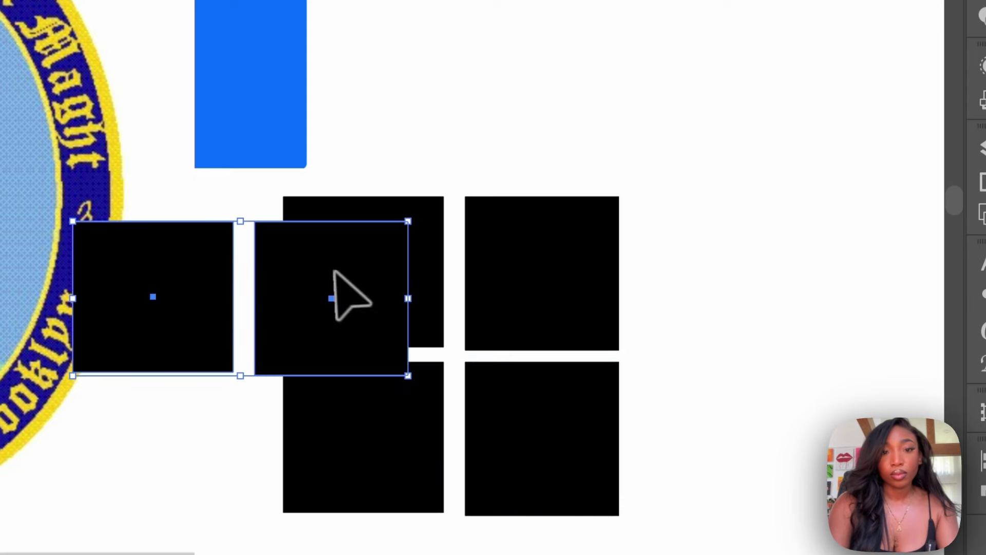
drag(332, 270, 545, 72)
drag(585, 165, 587, 180)
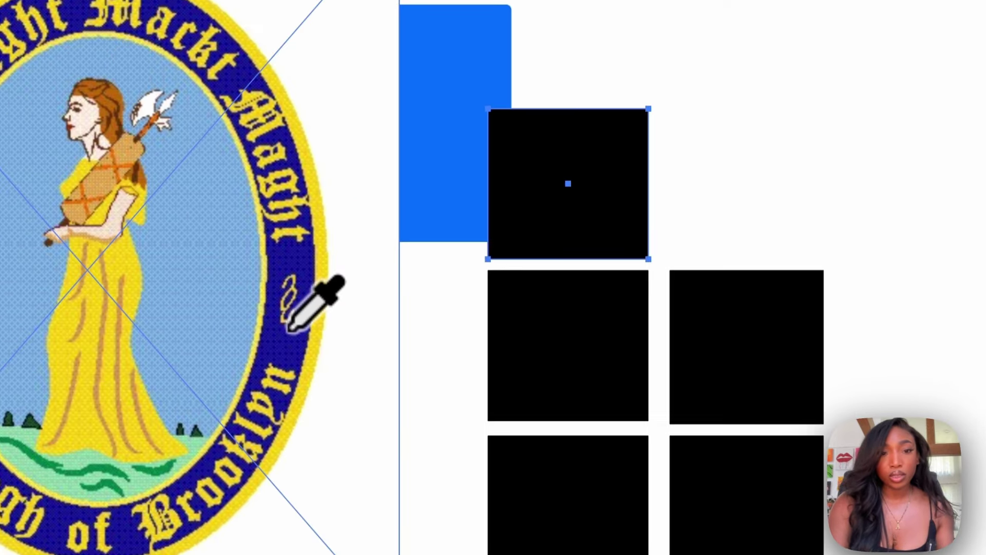
- Fill the left column of squares with navy, light blue and yellow sampled from the Brooklyn seal
click(288, 354)
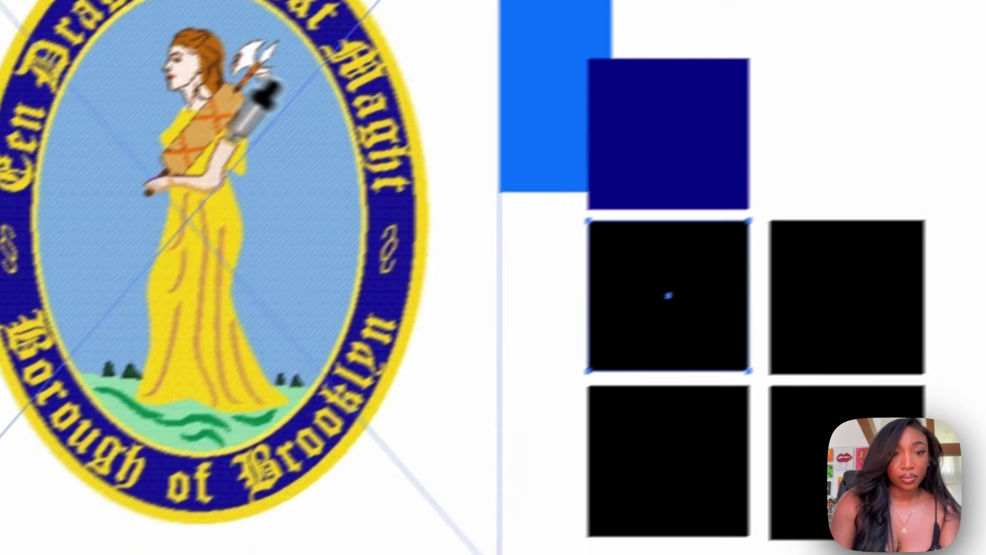
click(221, 257)
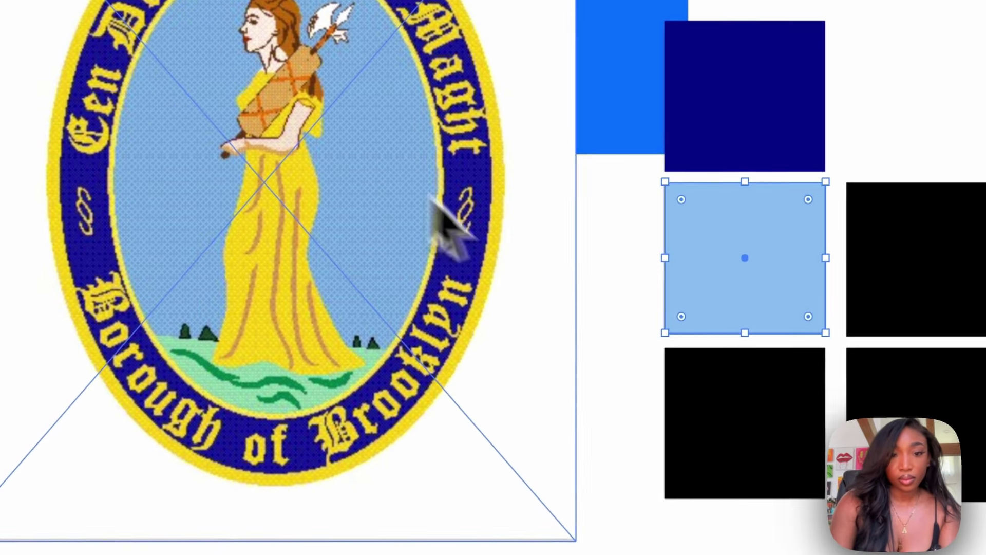
click(699, 383)
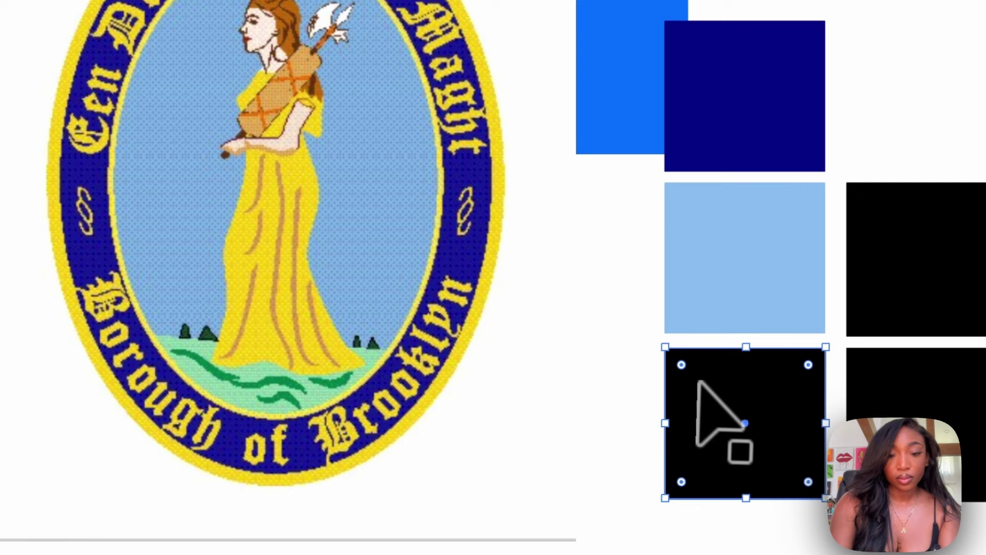
click(497, 205)
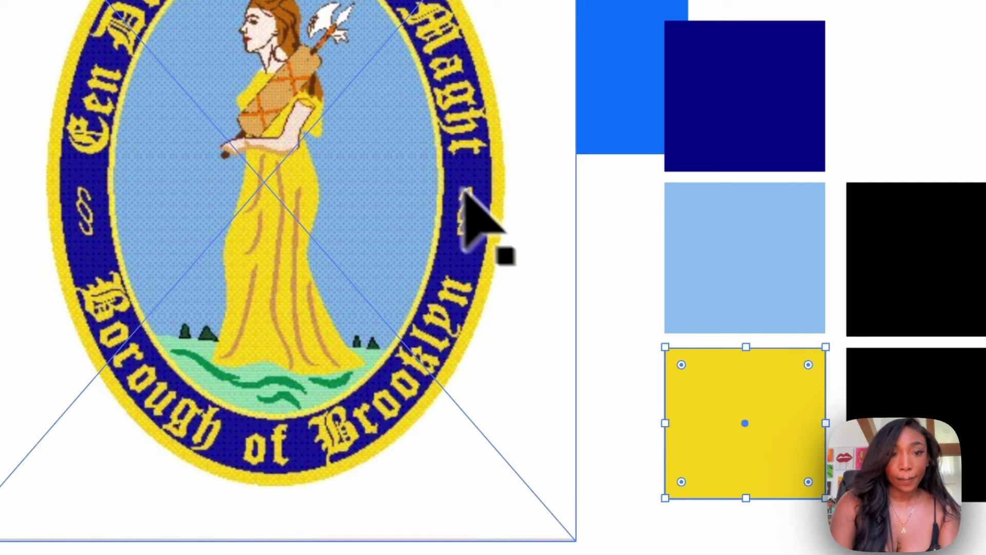
- Fill the upper square of the right column with orange sampled from the Brooklyn seal, and clear the seal image away
drag(418, 130, 374, 225)
click(885, 247)
key(i)
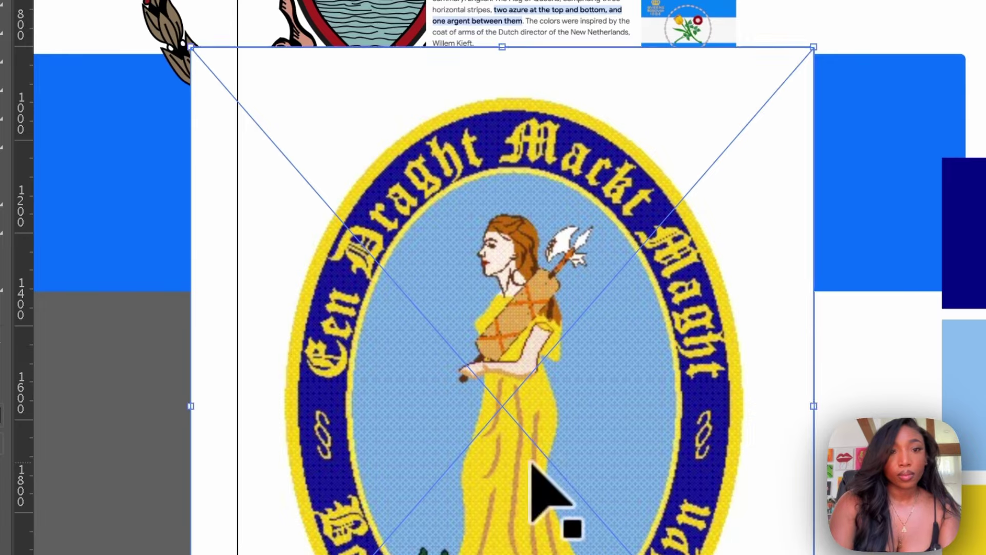
key(Escape)
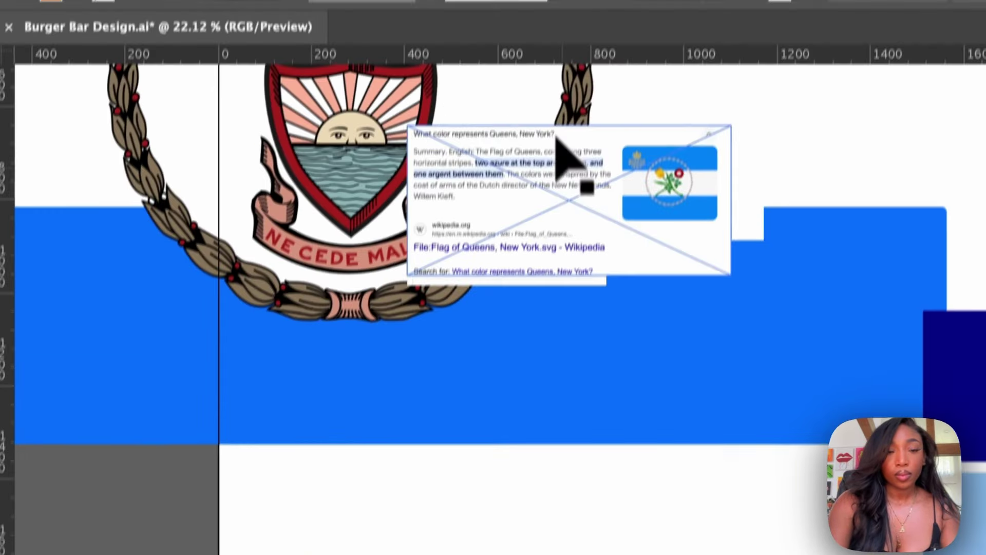
- Move the Queens flag screenshot off the other references, enlarge it and position it beside the color squares
drag(583, 45, 454, 250)
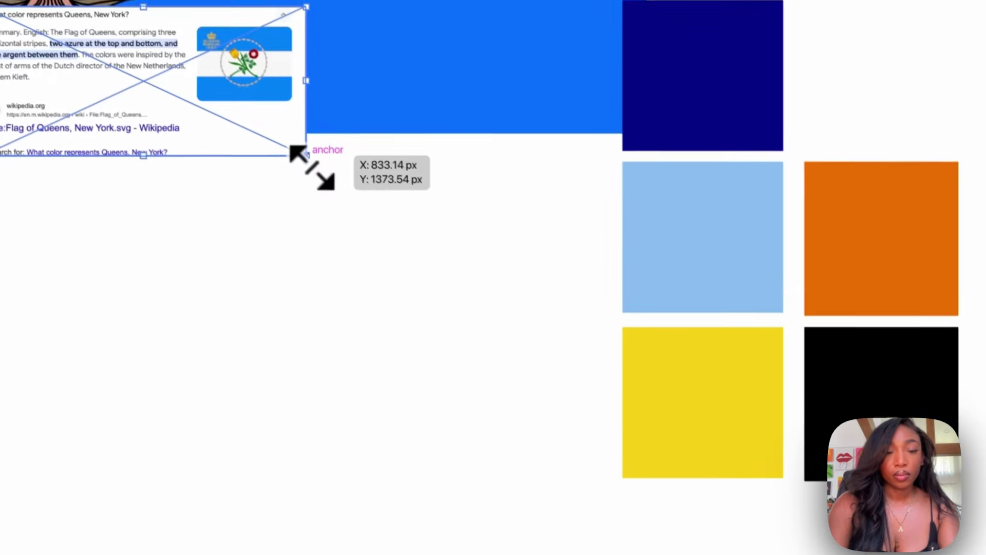
drag(389, 252, 959, 517)
drag(560, 392, 337, 454)
drag(178, 257, 147, 267)
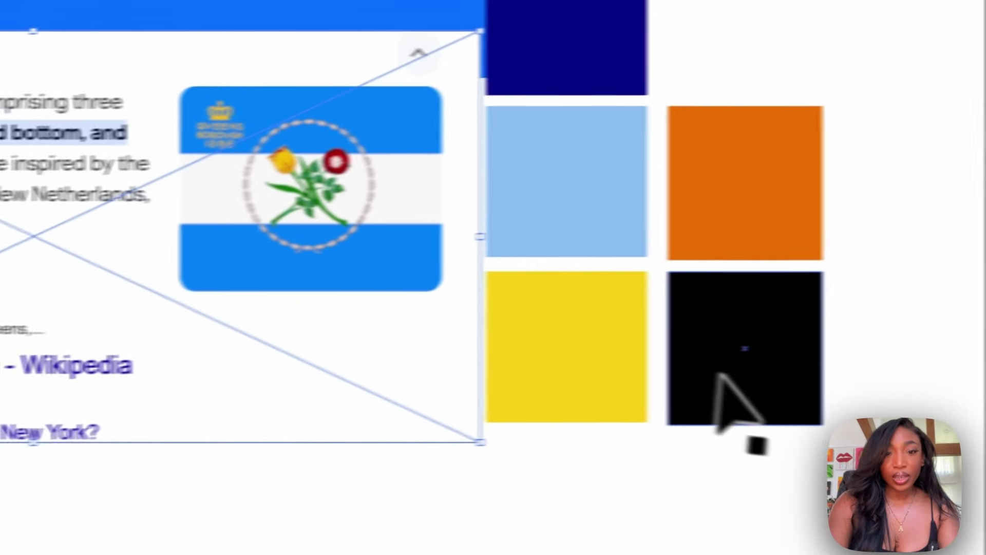
- Fill the remaining black square with the blue sampled from the Queens flag's stripe
click(906, 398)
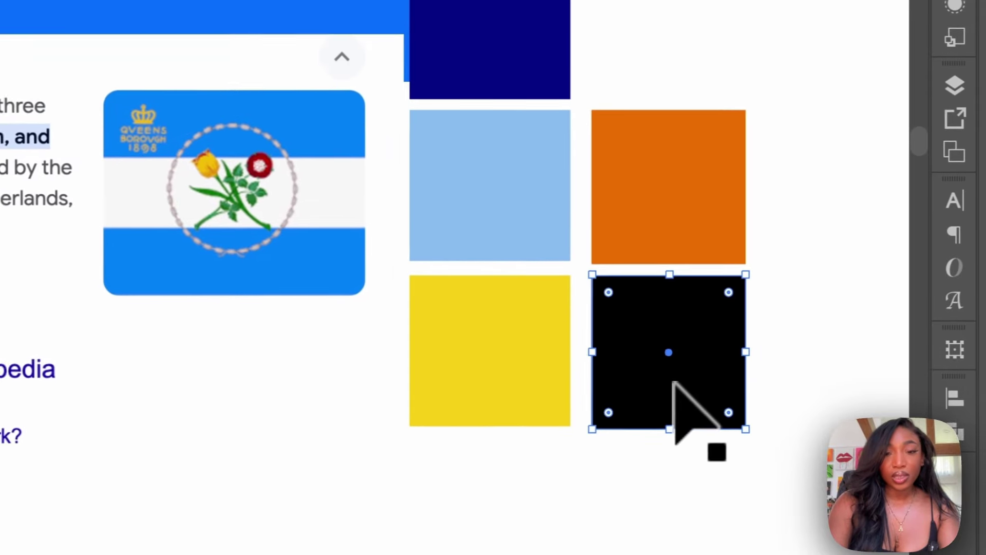
key(i)
click(320, 130)
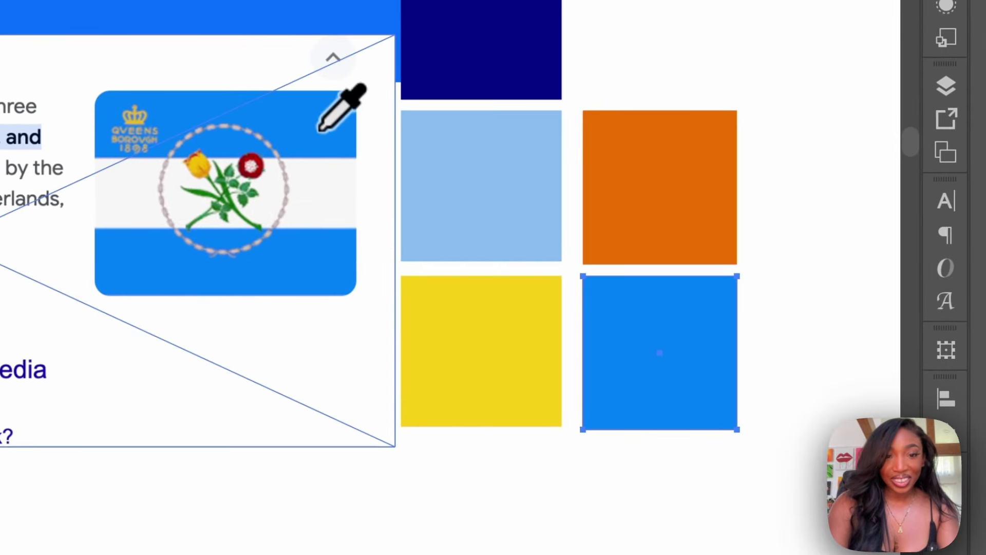
- Duplicate the left column of navy, light blue and yellow squares and place the copies directly below it
drag(490, 475, 584, 48)
key(super+c)
key(super+v)
drag(384, 347, 599, 433)
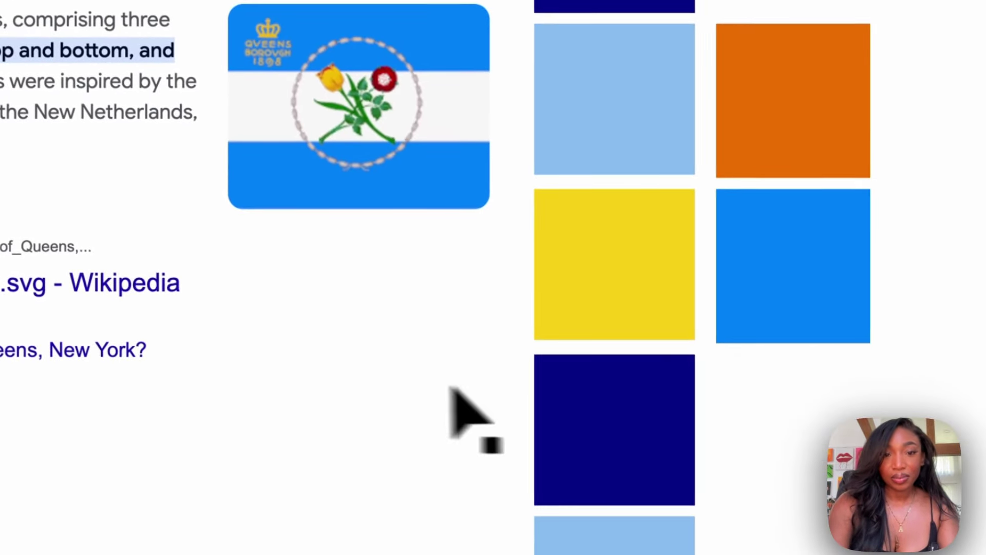
- Recolor the duplicated squares using the Queens flag's flowers: dark red from the rose, green from the leaves and the tulip's yellow
click(552, 397)
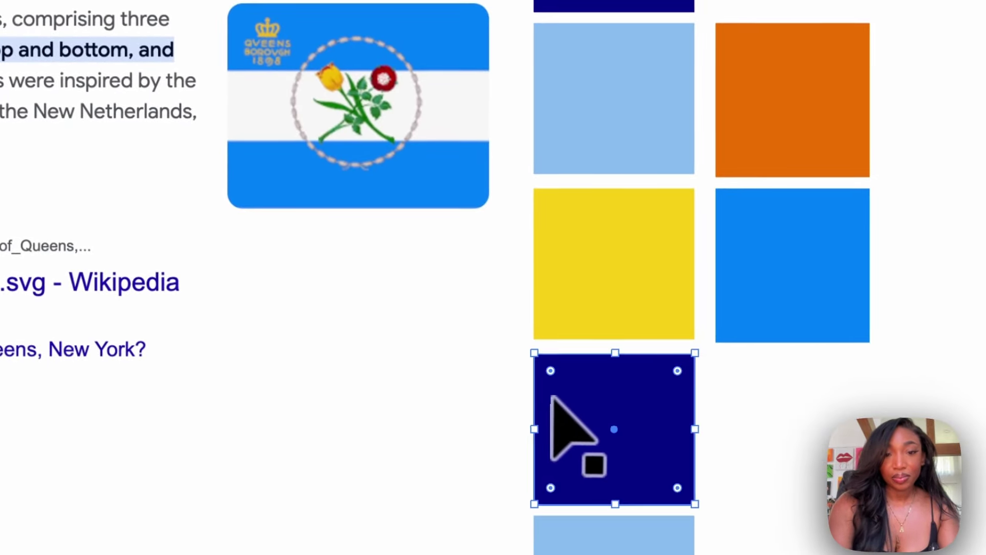
click(395, 81)
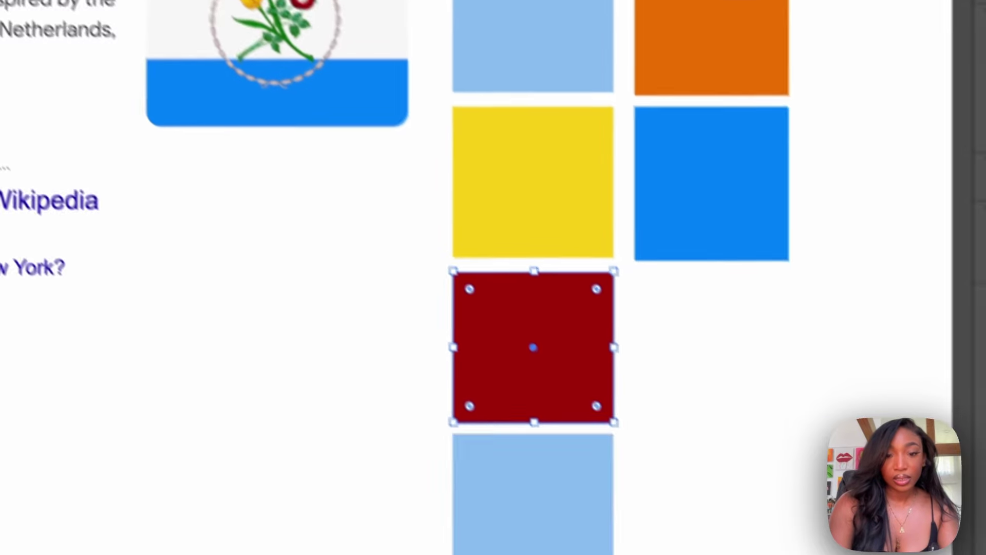
click(614, 539)
key(i)
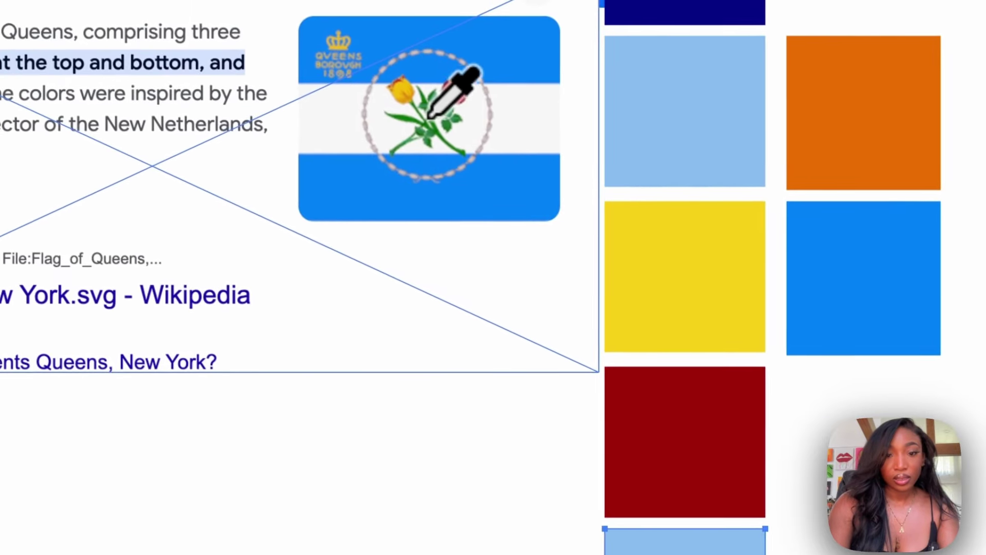
click(380, 80)
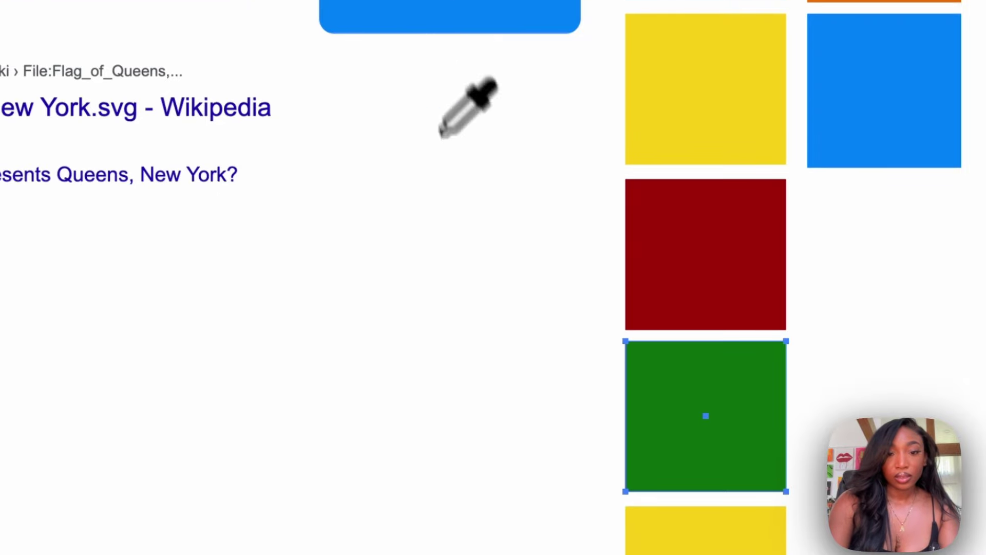
ctrl+click(707, 544)
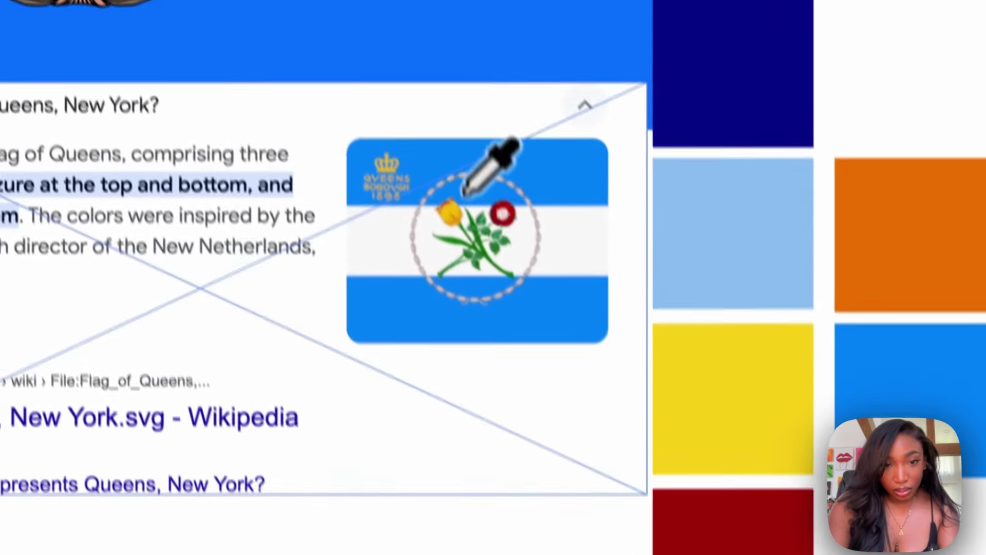
key(v)
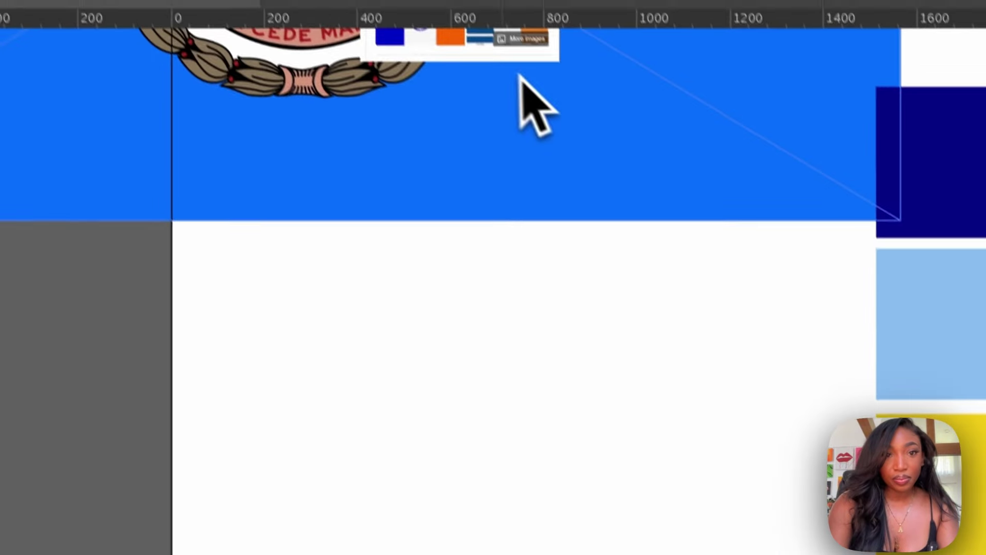
- Move and enlarge the Flags of New York City screenshot beside the color squares, then delete it
drag(506, 39, 259, 462)
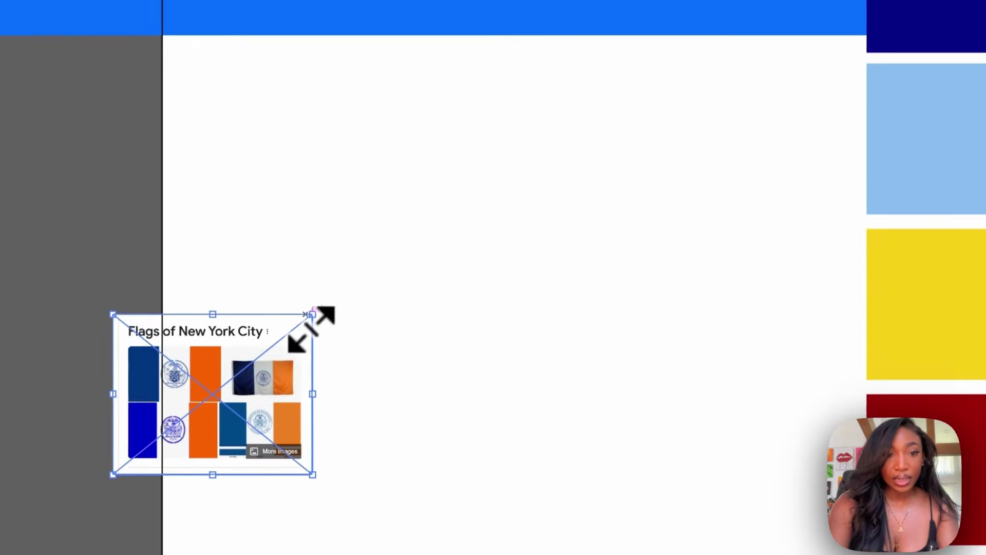
drag(314, 316, 985, 0)
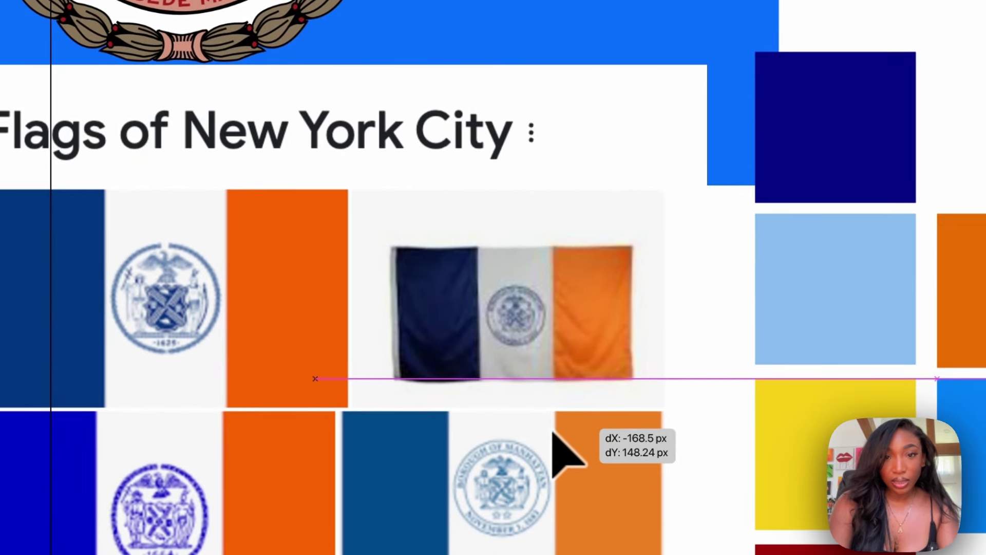
drag(554, 432, 555, 431)
key(Delete)
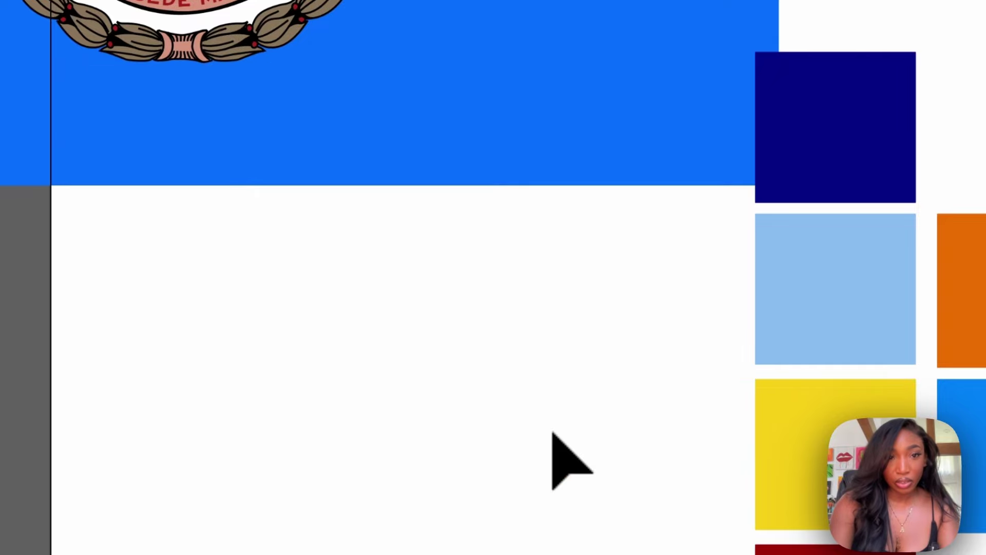
- Reposition the Bronx flag so that it sits beside the color squares without covering them
drag(410, 136, 530, 554)
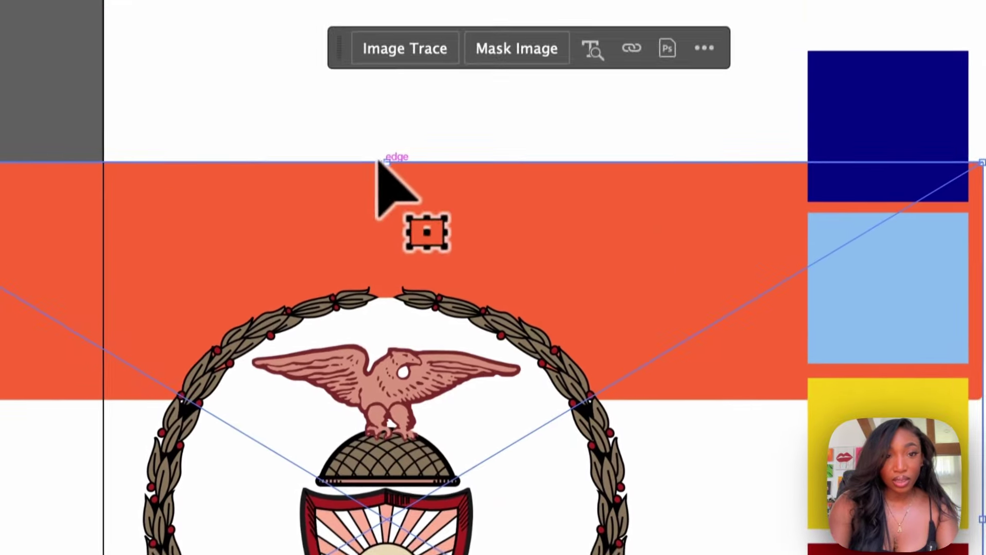
click(379, 174)
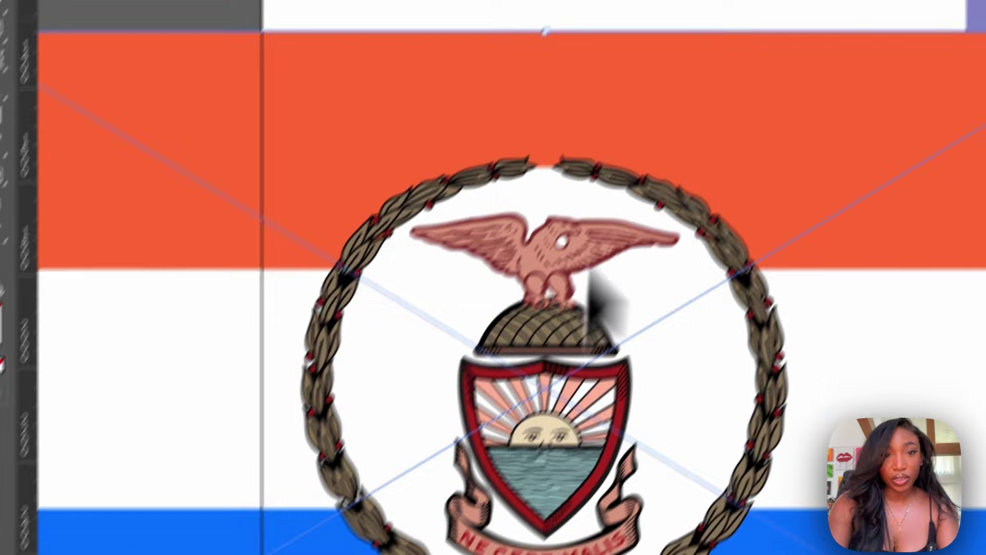
double_click(361, 73)
drag(853, 424, 604, 322)
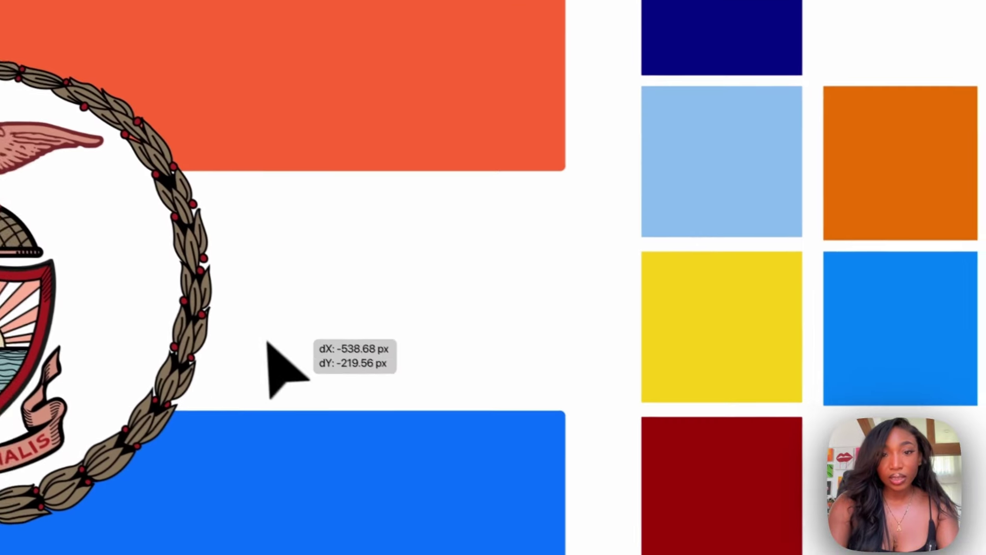
- Duplicate the orange square, place the copy directly above it, and fill it with the orange-red sampled from the Bronx flag's upper stripe
click(661, 252)
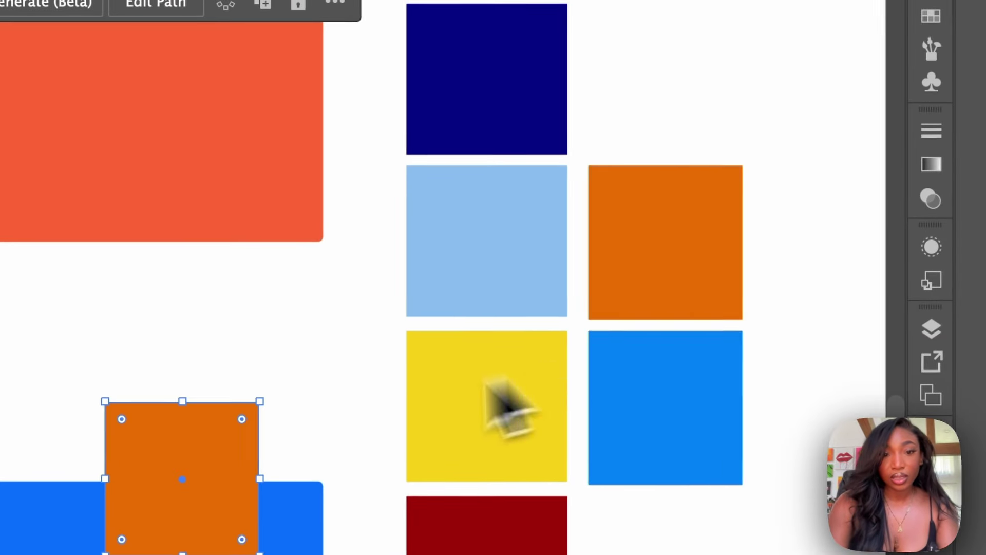
drag(218, 458, 734, 79)
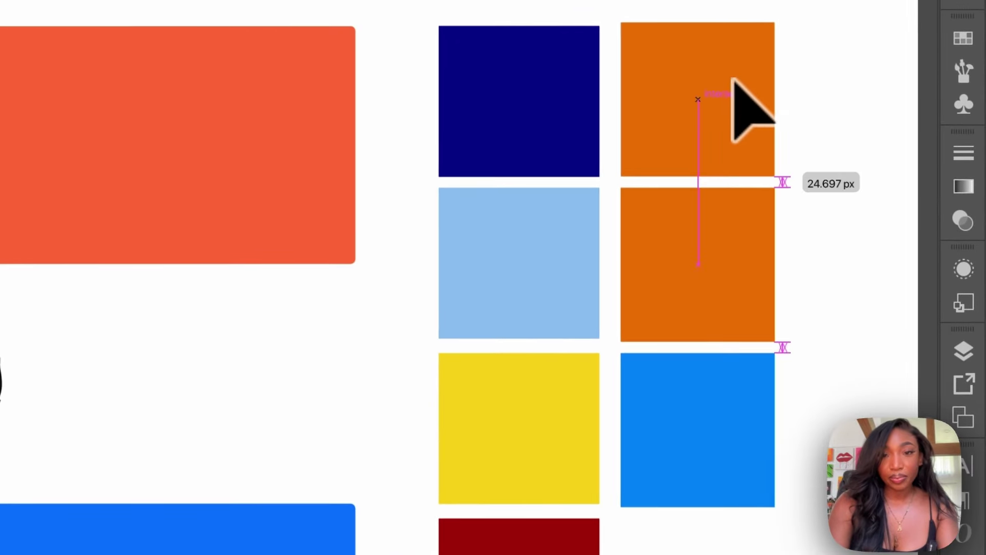
key(i)
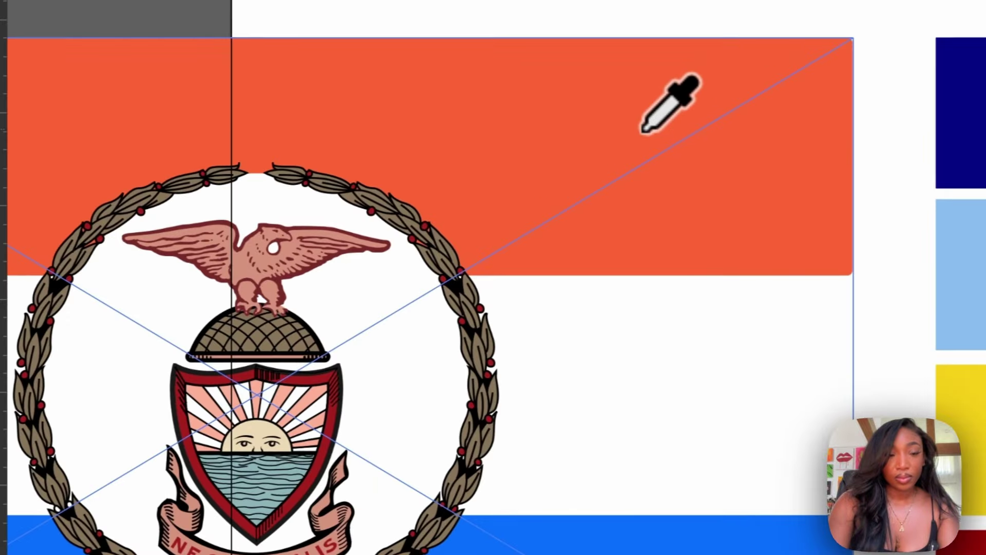
scroll(428, 418, left, 3)
click(12, 99)
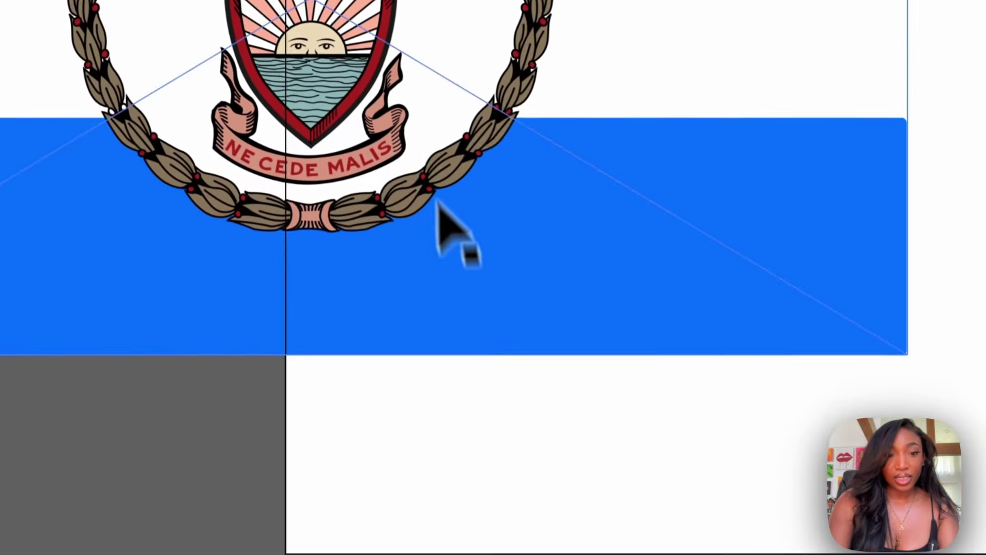
- Duplicate the dark red square into the second column below the blue one and fill it with the red sampled from the Bronx seal
drag(437, 204, 573, 132)
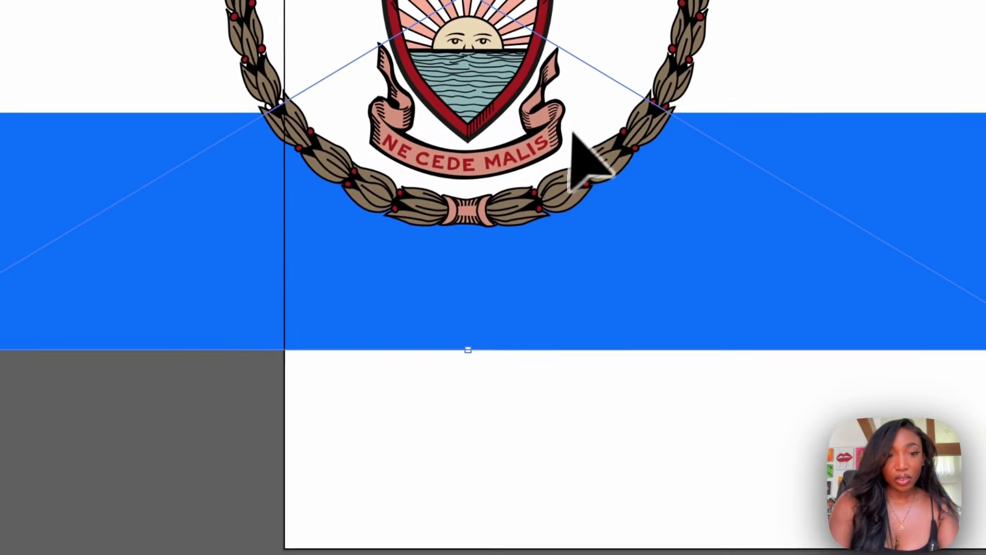
scroll(573, 133, up, 2)
scroll(573, 132, up, 3)
scroll(573, 132, up, 6)
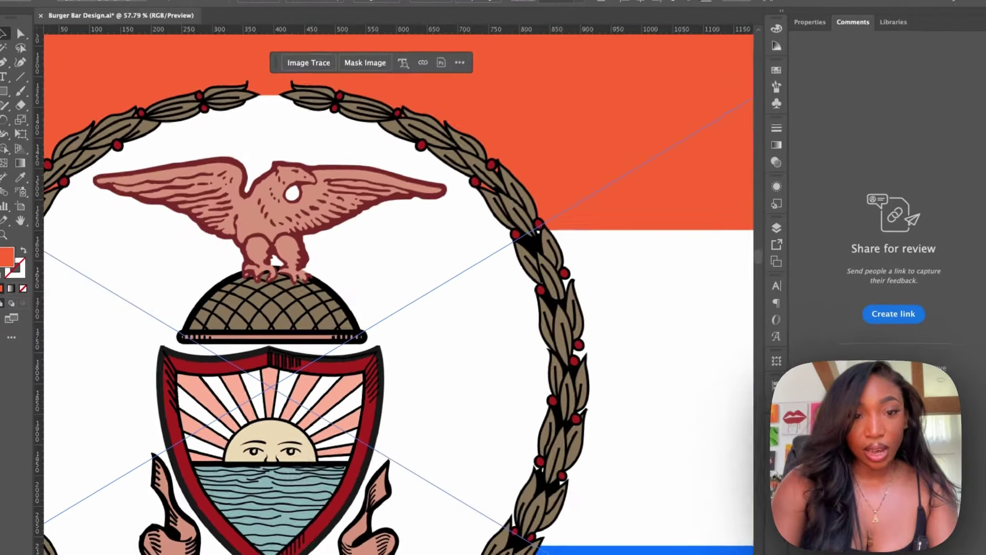
scroll(520, 185, down, 6)
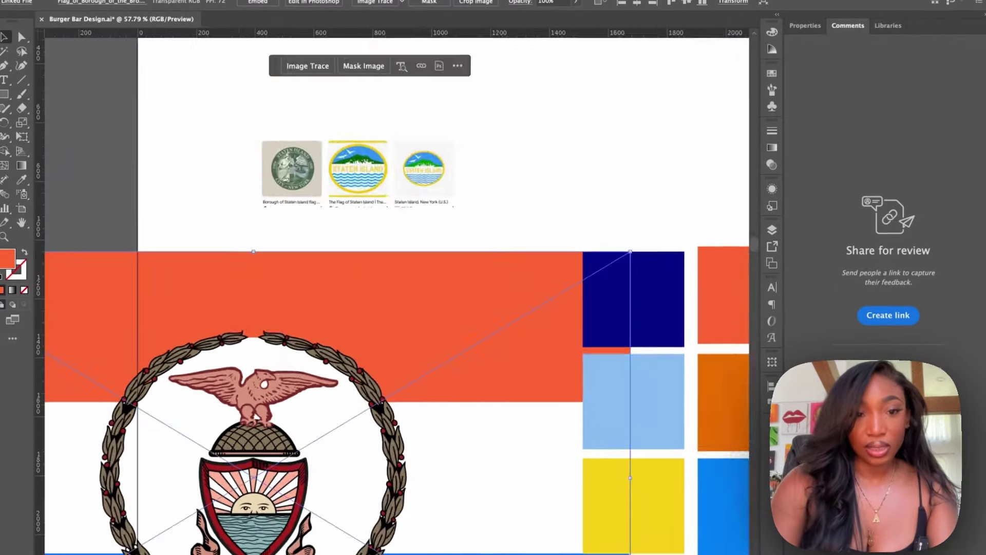
scroll(242, 507, down, 5)
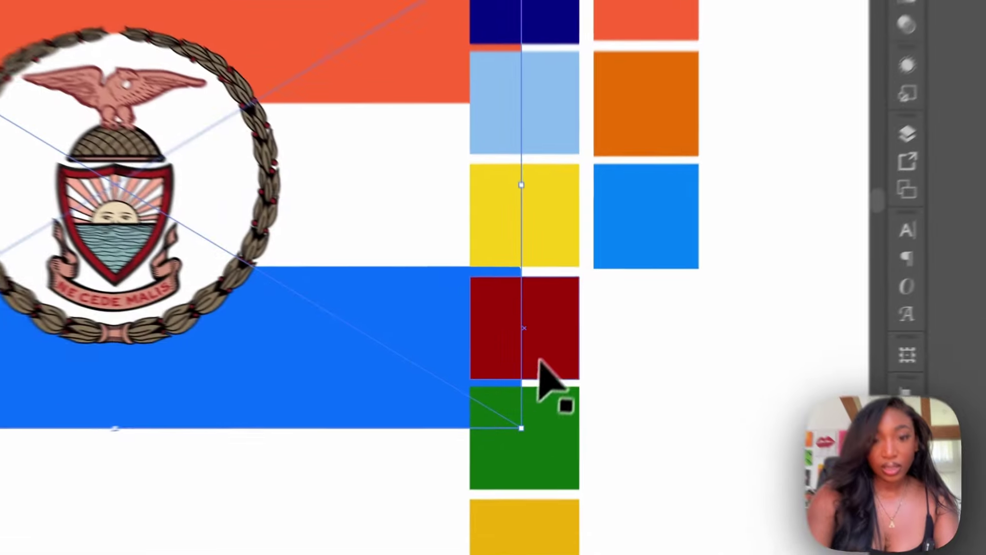
click(555, 354)
key(ctrl+c)
key(ctrl+v)
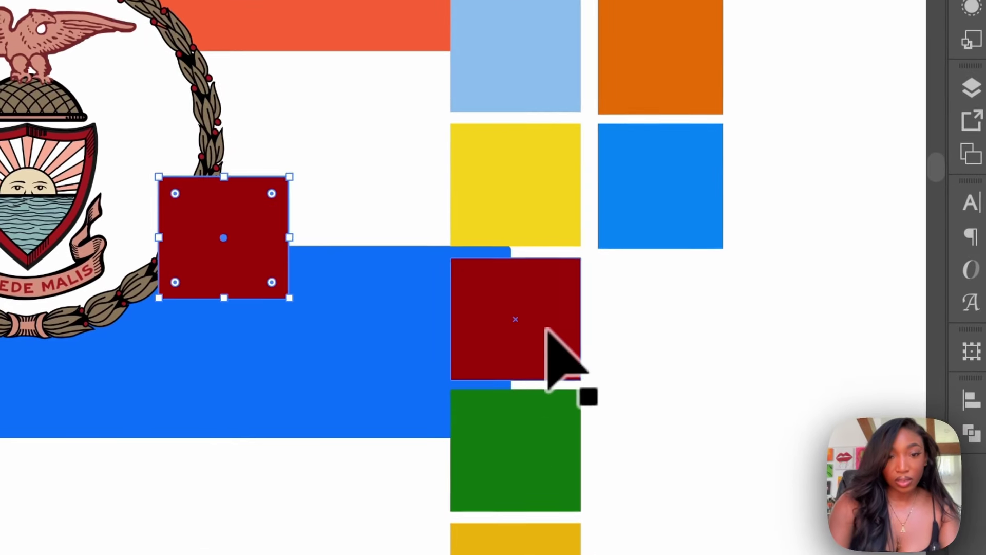
drag(285, 219, 697, 294)
key(i)
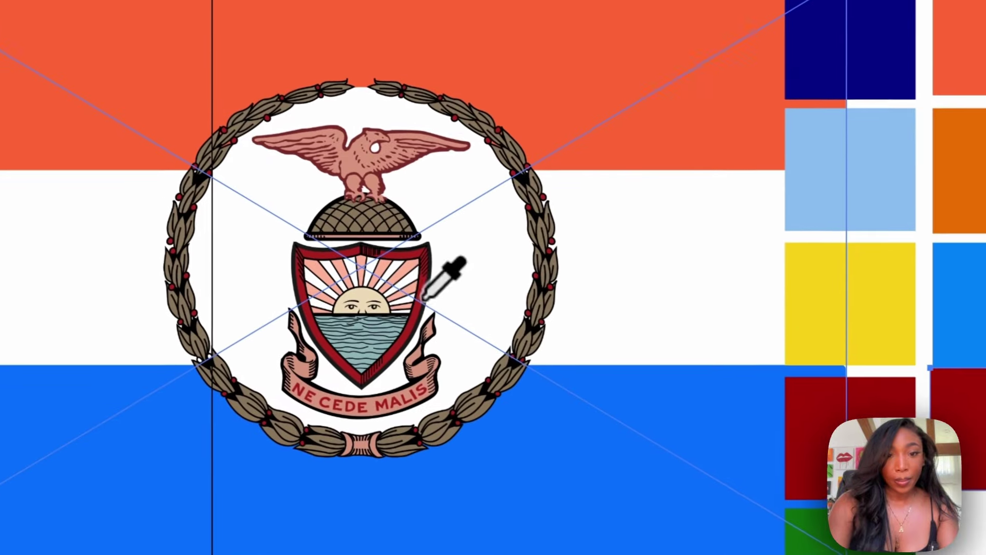
click(87, 180)
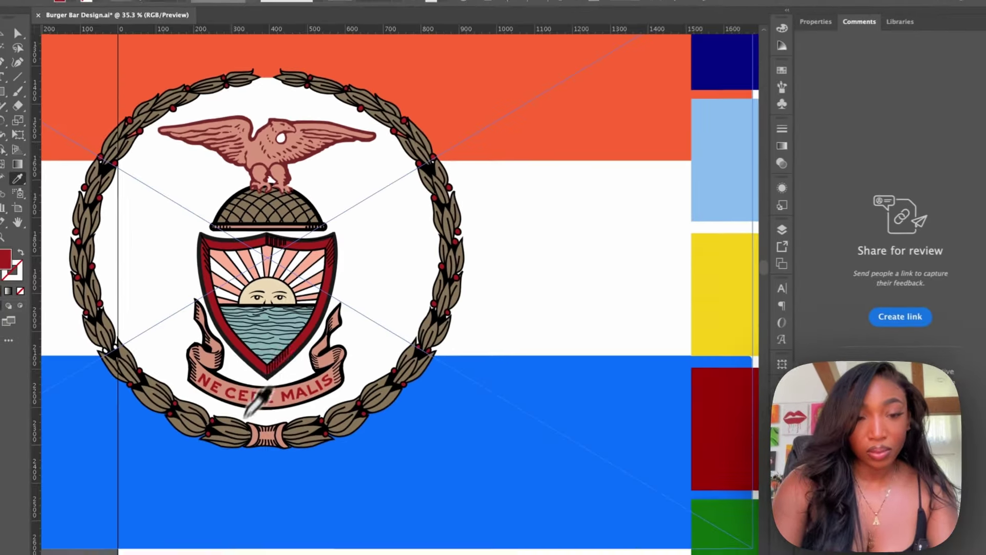
- Remove the Bronx flag, then proportionally enlarge the Staten Island flags screenshot and position it beside the color squares
scroll(277, 547, up, 4)
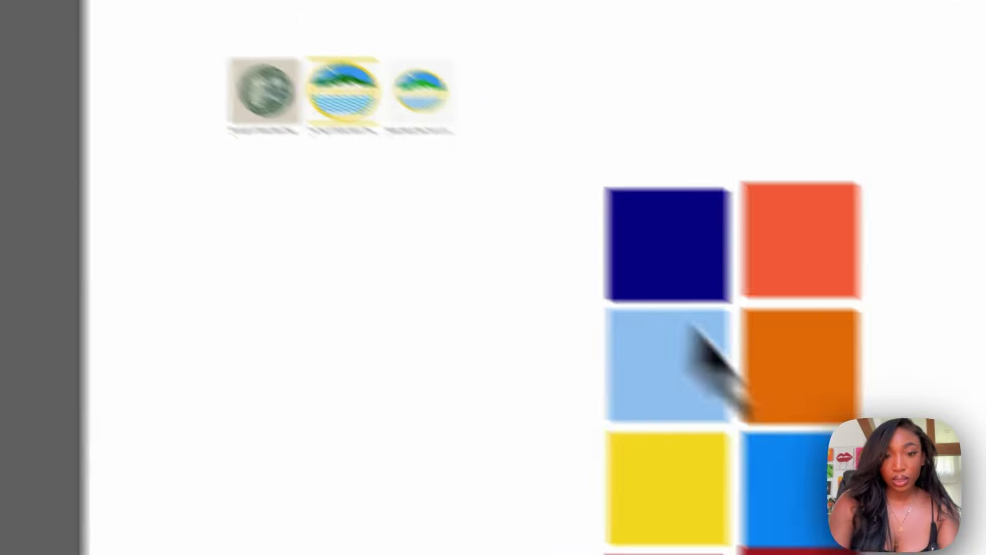
drag(628, 452, 606, 459)
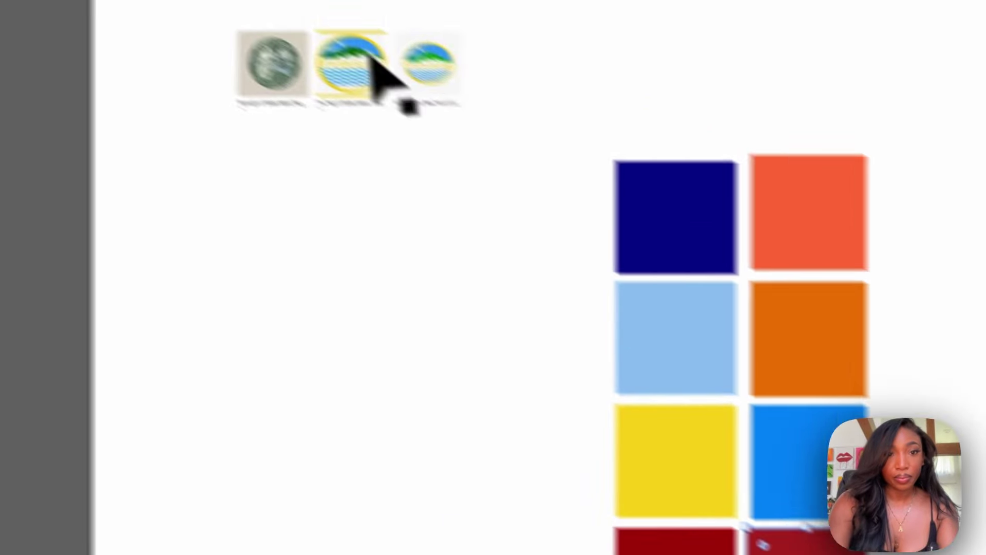
click(370, 49)
drag(471, 169, 466, 505)
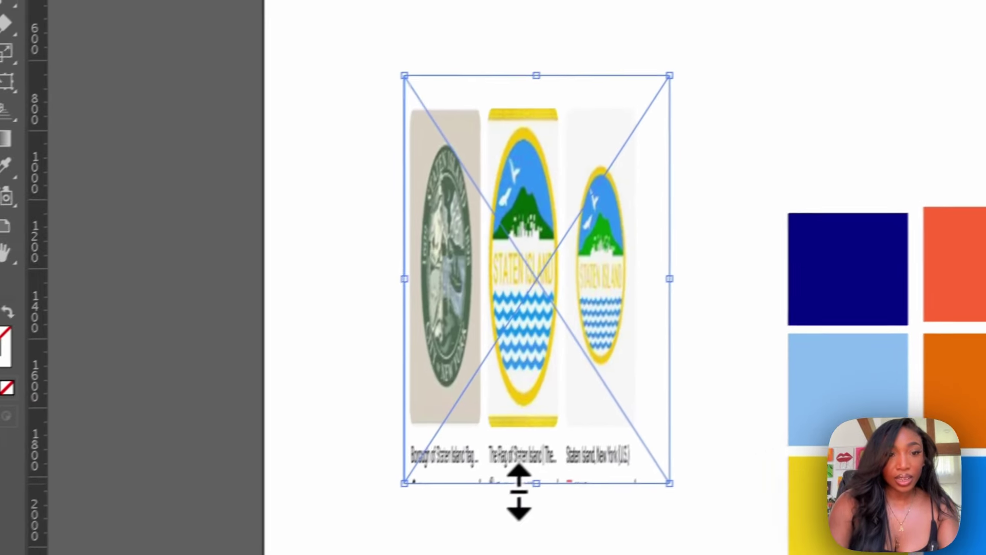
key(super+z)
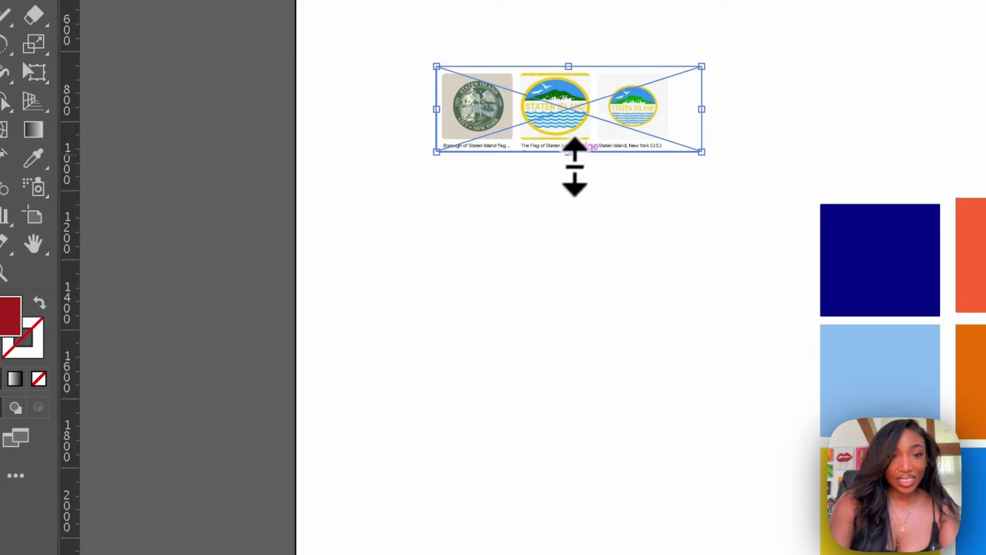
drag(568, 154, 583, 473)
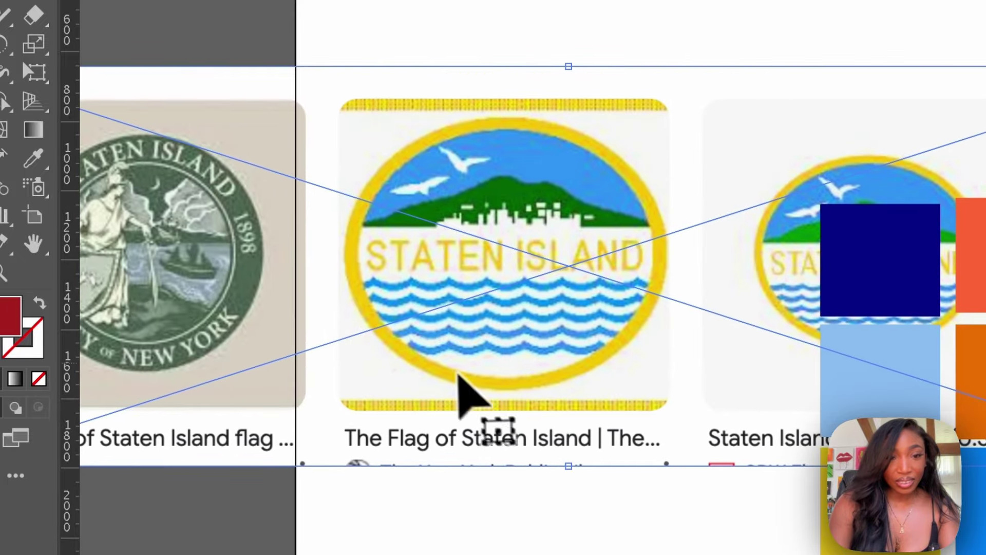
drag(463, 392, 718, 433)
- Examine the colors of the green Staten Island seal and the neighboring Staten Island flag up close
scroll(287, 331, up, 1)
scroll(285, 331, up, 3)
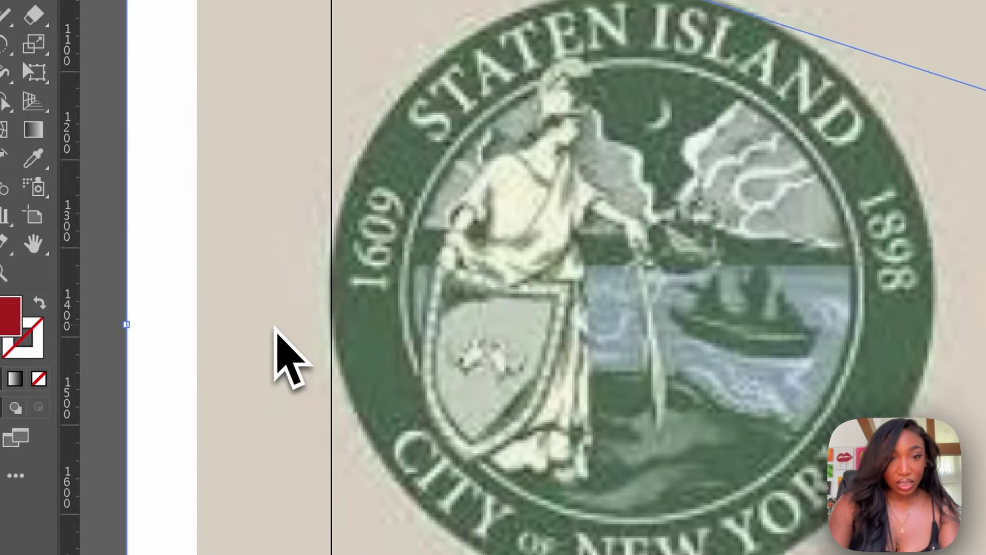
scroll(652, 88, down, 2)
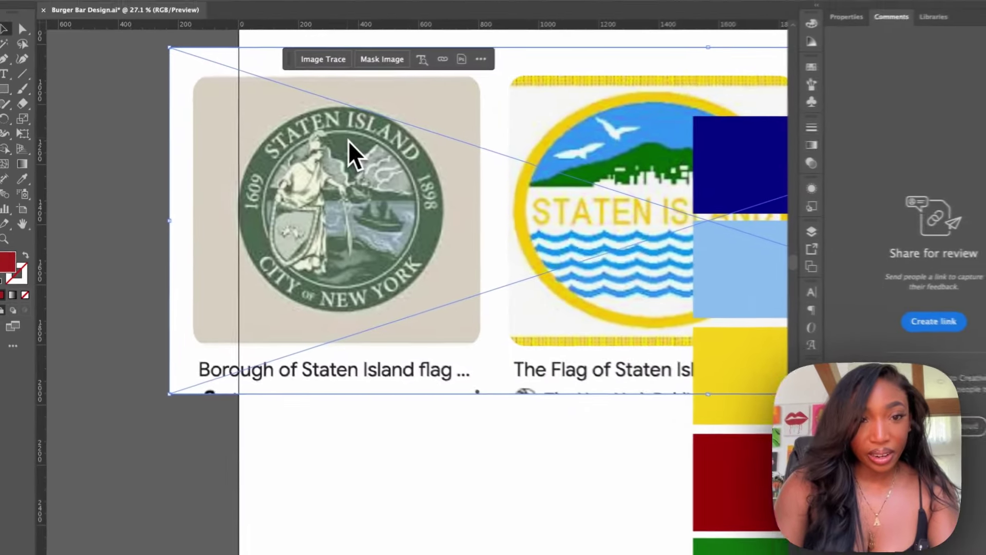
scroll(468, 357, up, 3)
scroll(316, 320, up, 3)
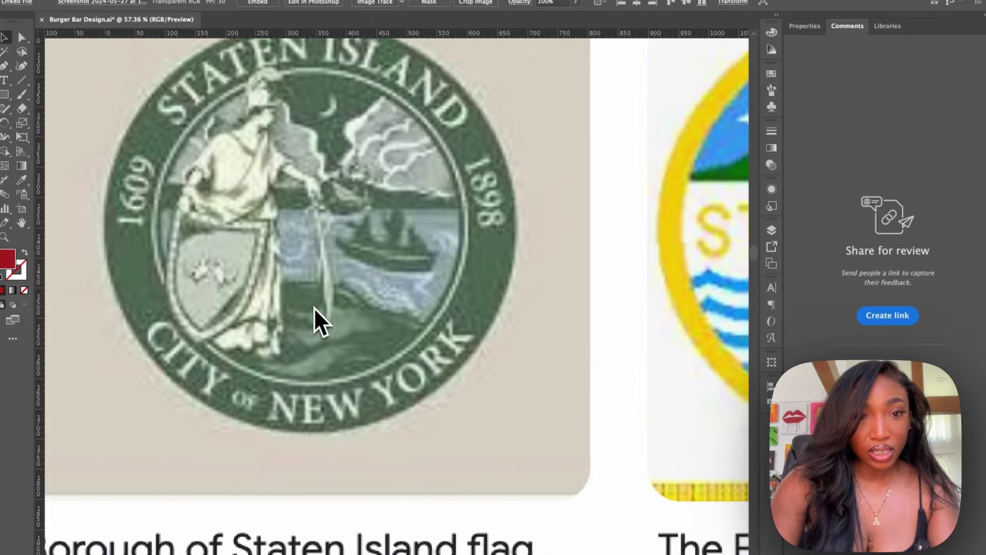
scroll(265, 219, down, 5)
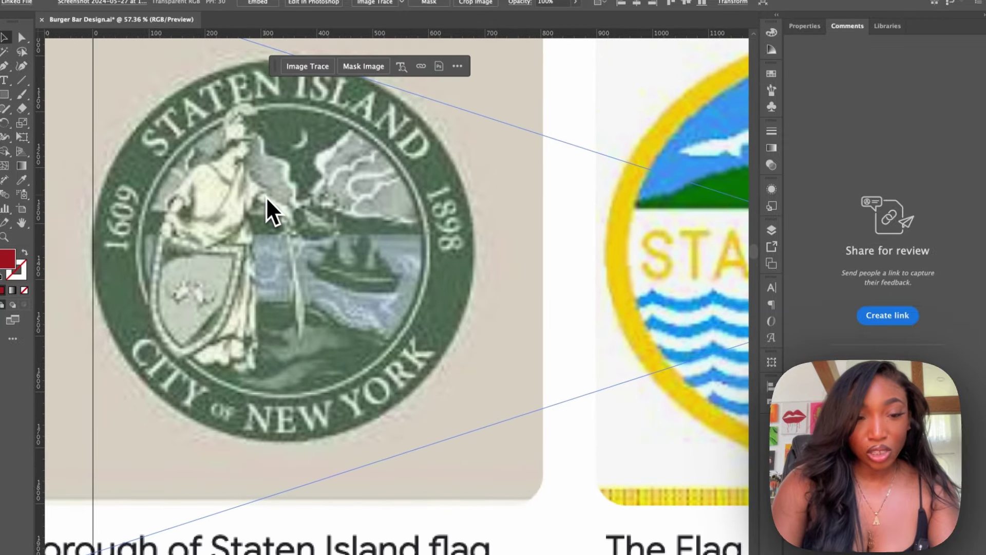
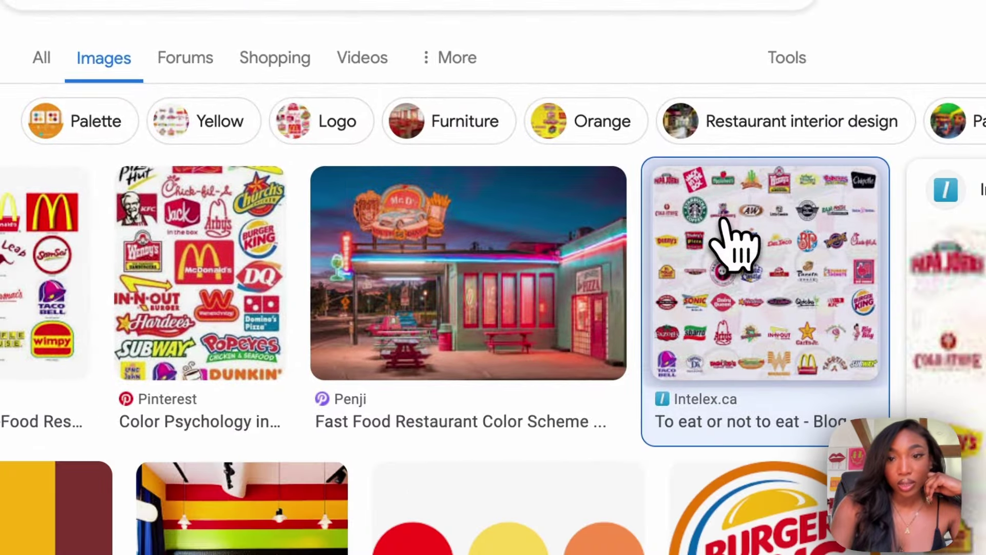
- Switch to the browser's image results and open the Intelex.ca collage of fast-food restaurant logos
click(724, 221)
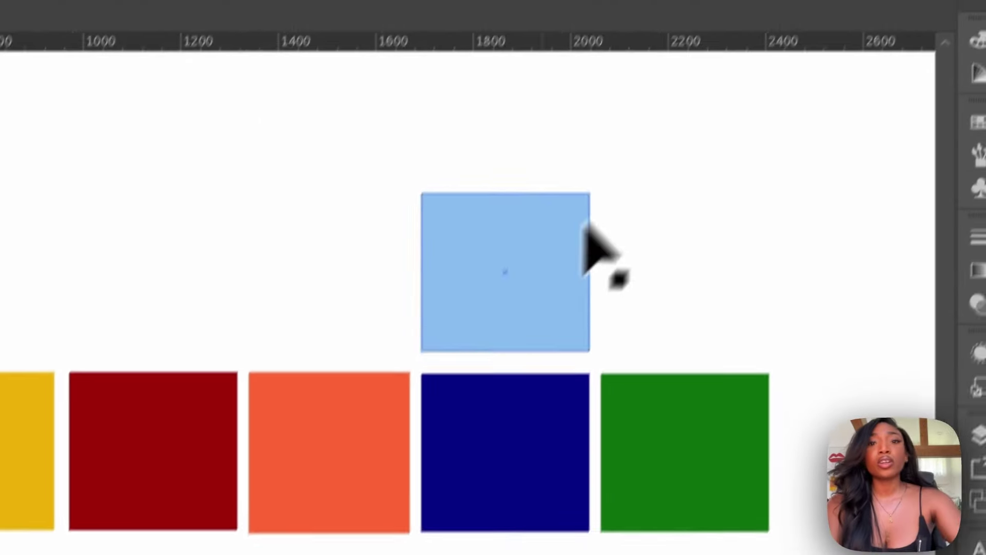
- Delete the light blue square above the palette row and change the dark red square's fill to a brighter red
click(498, 307)
key(Delete)
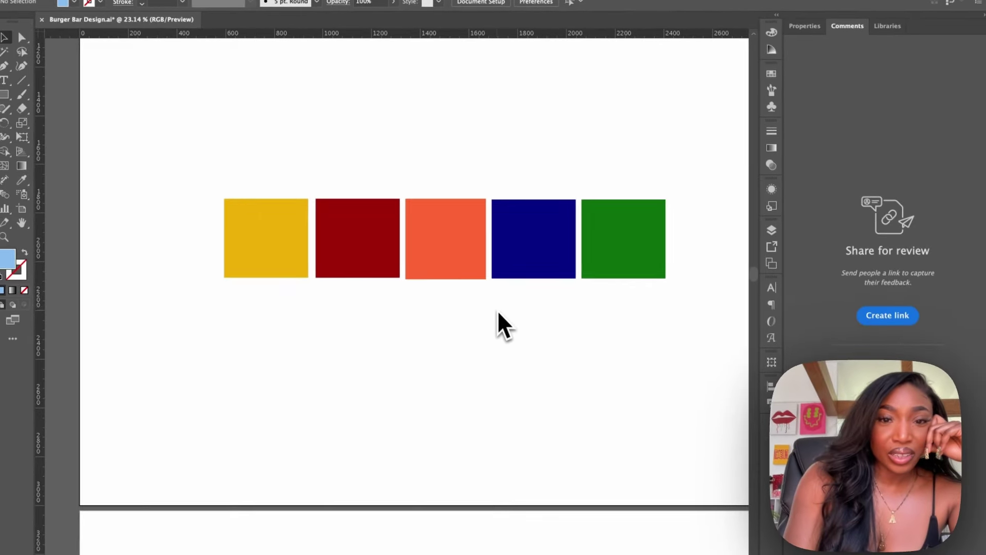
click(344, 234)
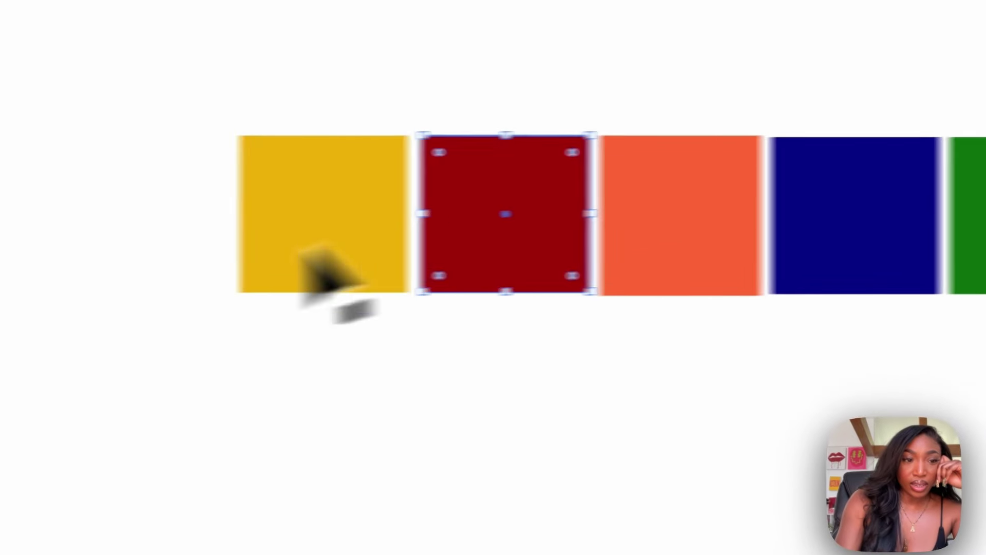
double_click(16, 254)
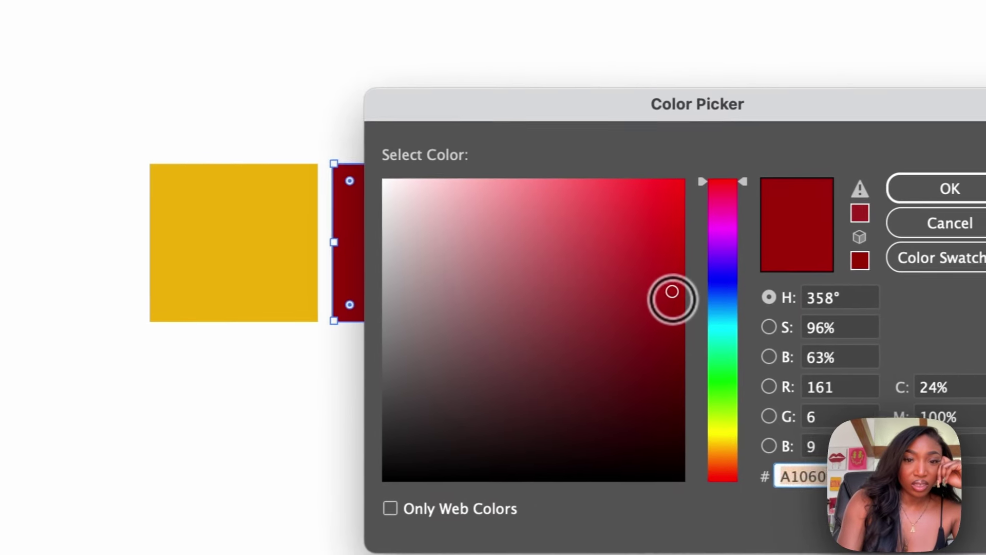
drag(672, 291, 672, 286)
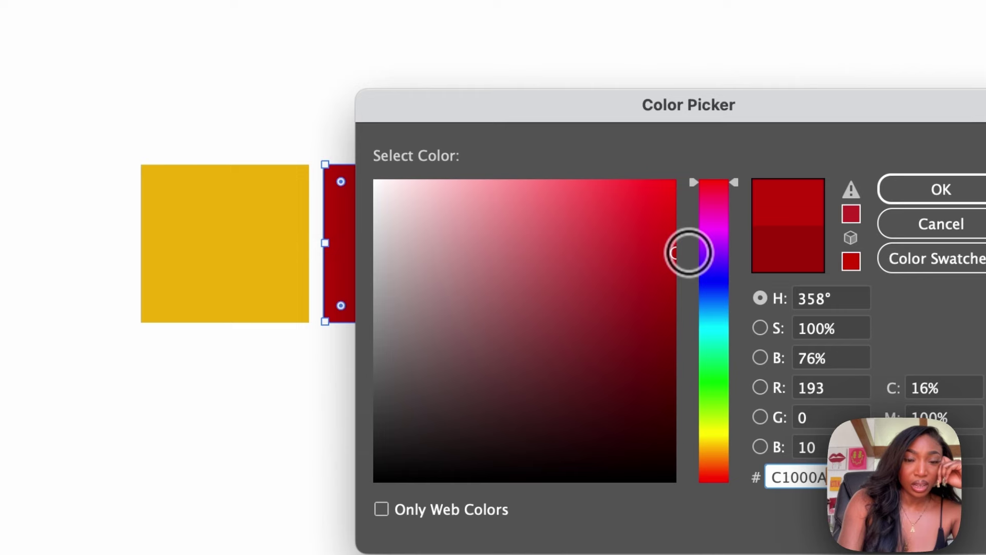
click(919, 193)
click(918, 24)
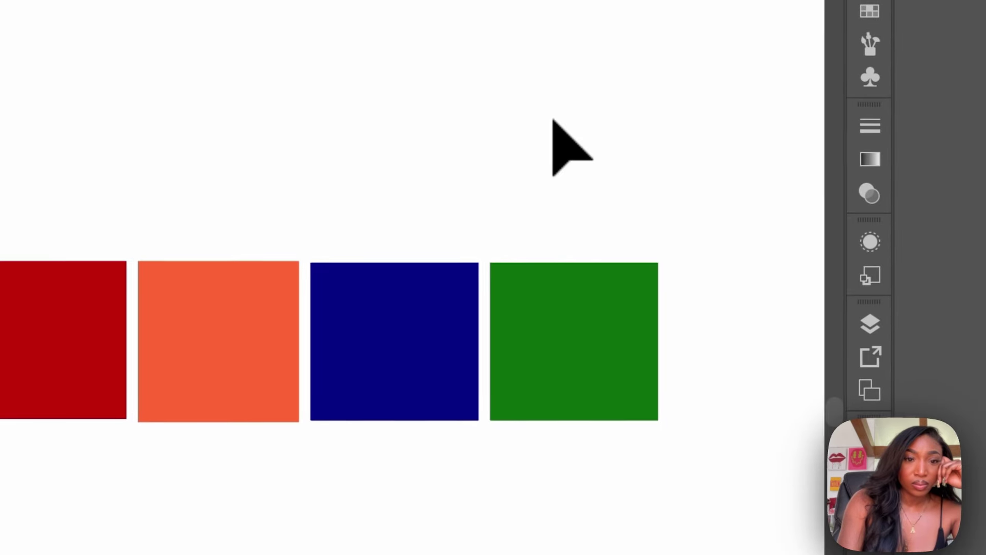
- Copy the five palette squares onto the logo artboard and place them beside the short BB NYC logo, under the Burger Bar wordmark
scroll(552, 118, up, 1)
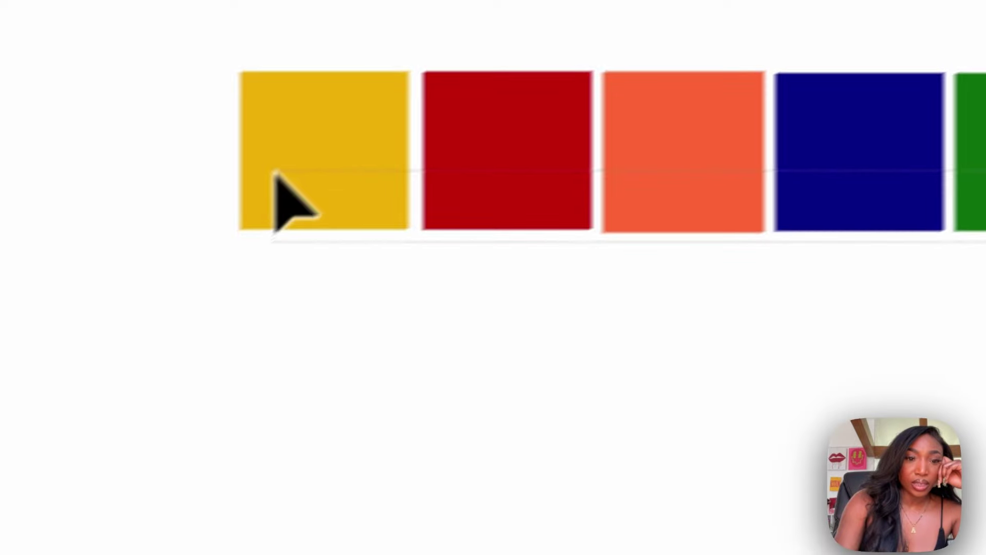
key(ctrl+a)
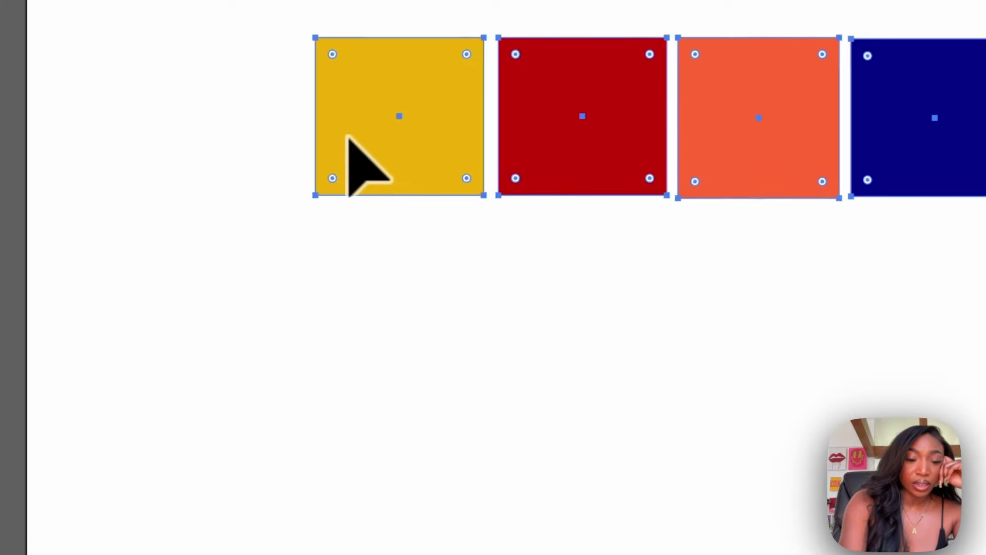
scroll(363, 170, up, 10)
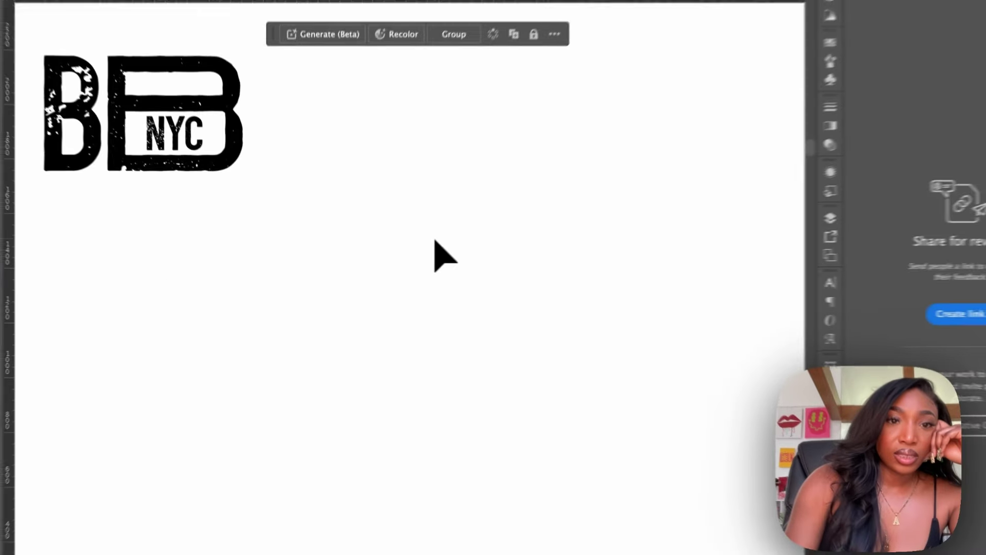
scroll(435, 240, up, 4)
scroll(435, 240, down, 3)
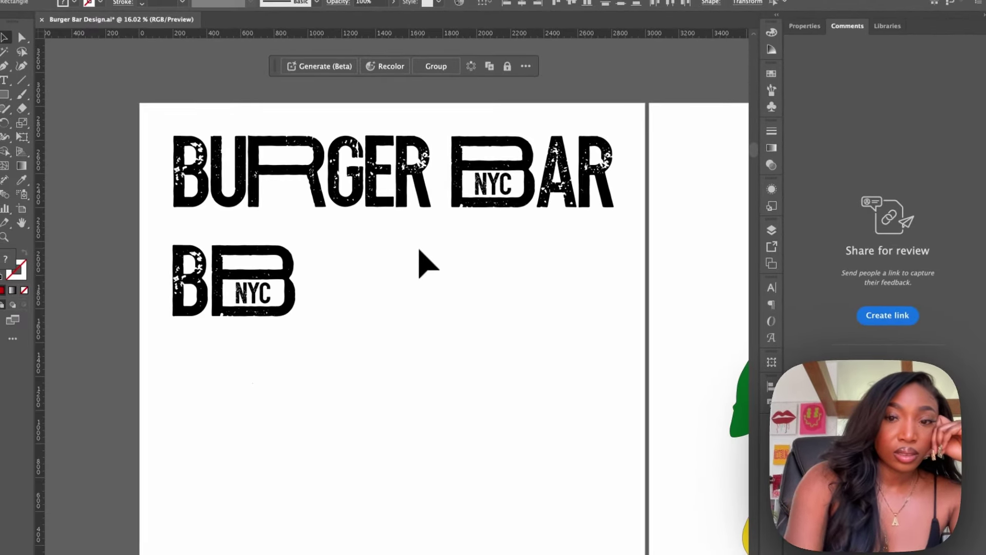
scroll(434, 240, left, 1)
scroll(420, 251, up, 1)
key(super+v)
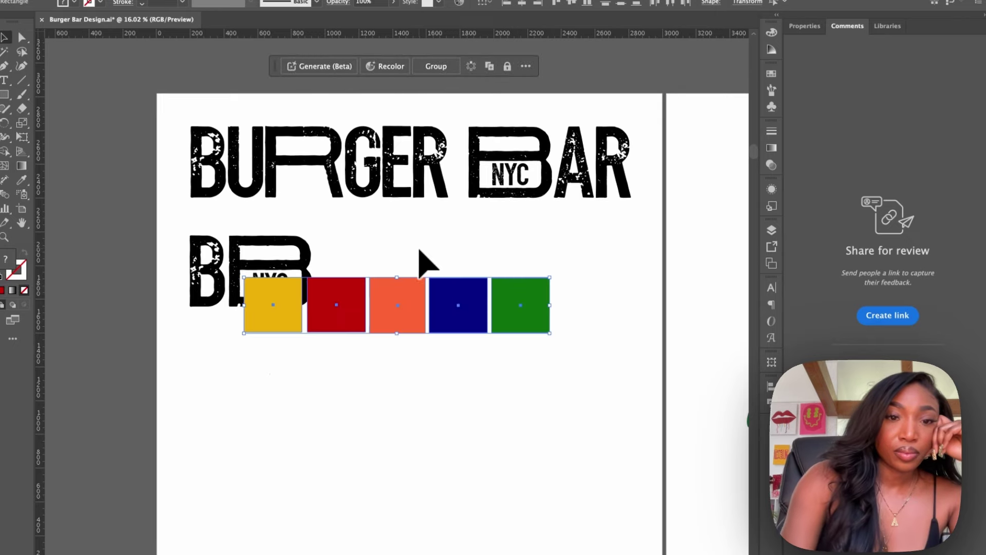
drag(329, 302, 430, 262)
drag(589, 208, 578, 229)
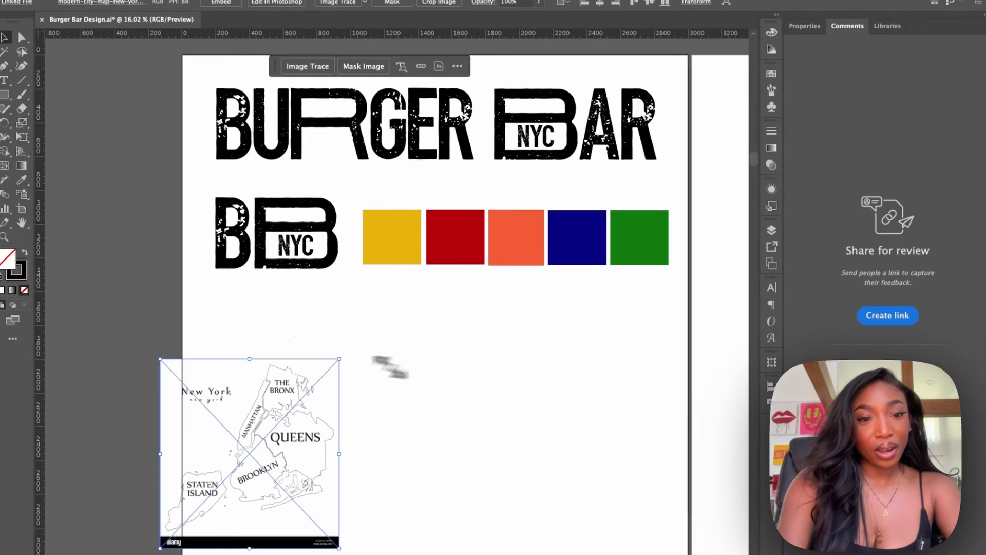
- Enlarge the New York borough map proportionally and move it next to the traced borough outlines as a layout reference
drag(339, 358, 717, 31)
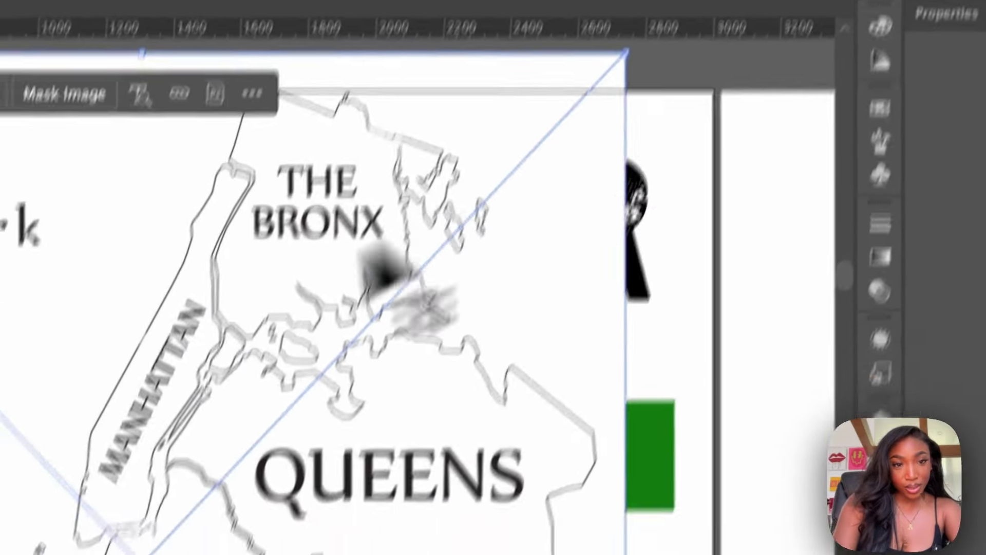
drag(193, 378, 255, 535)
scroll(255, 536, down, 2)
scroll(312, 361, down, 5)
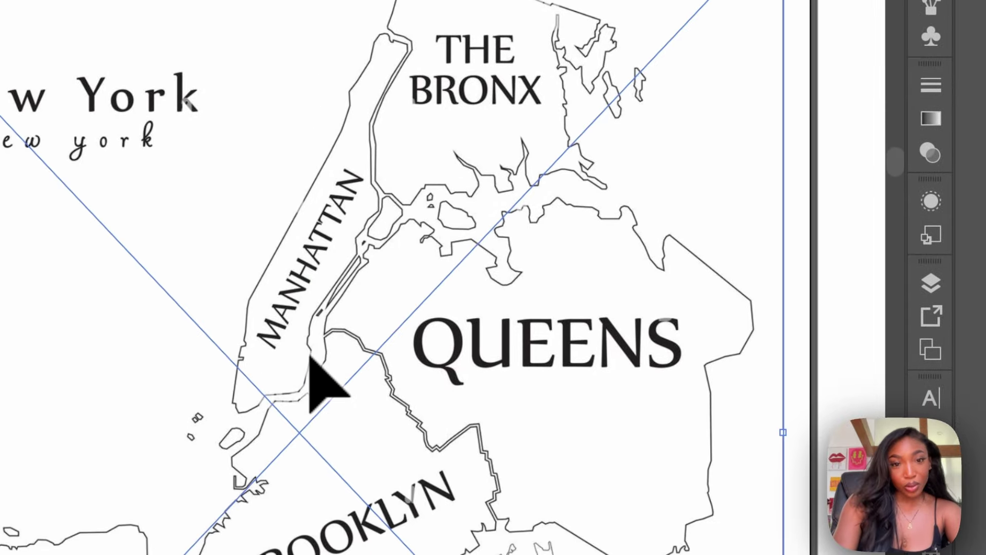
drag(715, 333, 854, 225)
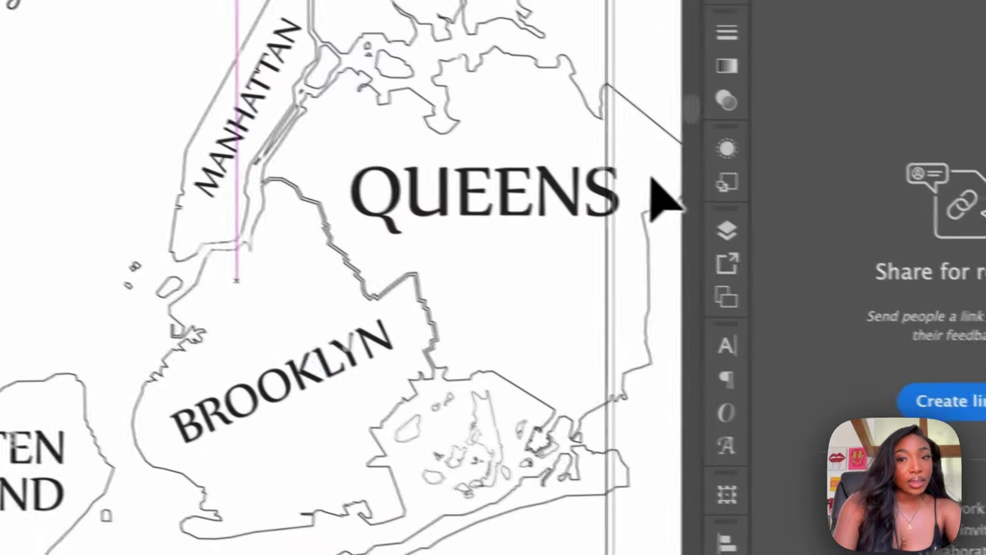
scroll(856, 224, right, 10)
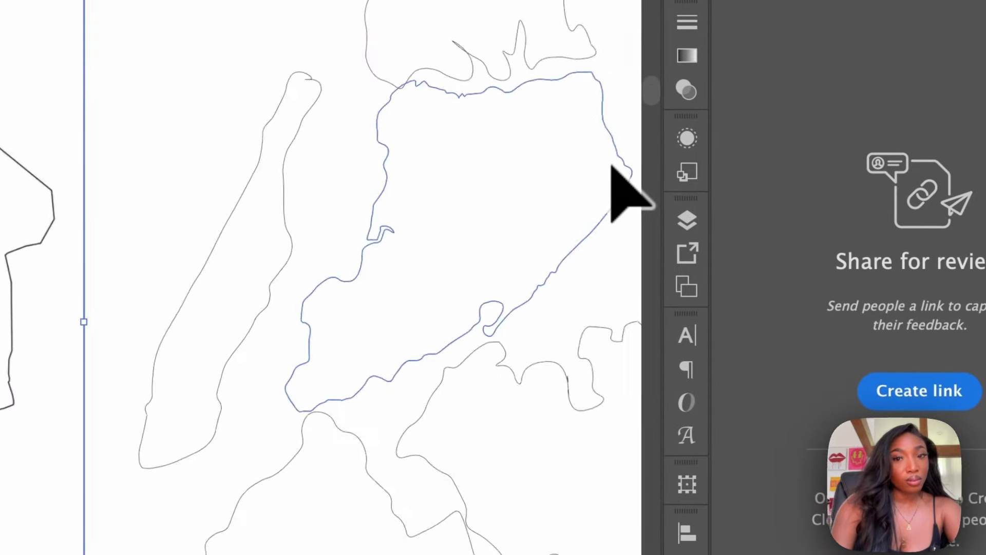
scroll(612, 167, right, 5)
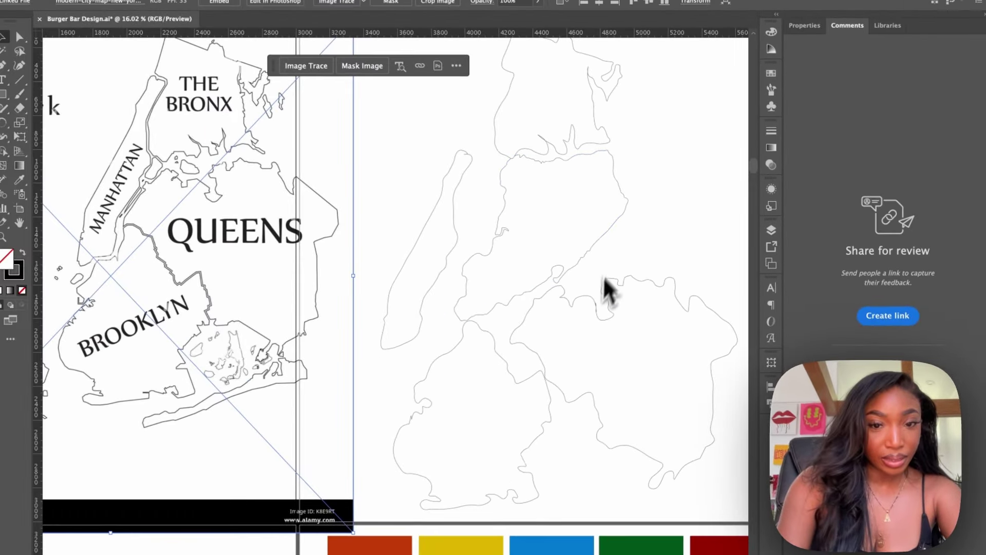
scroll(353, 337, left, 3)
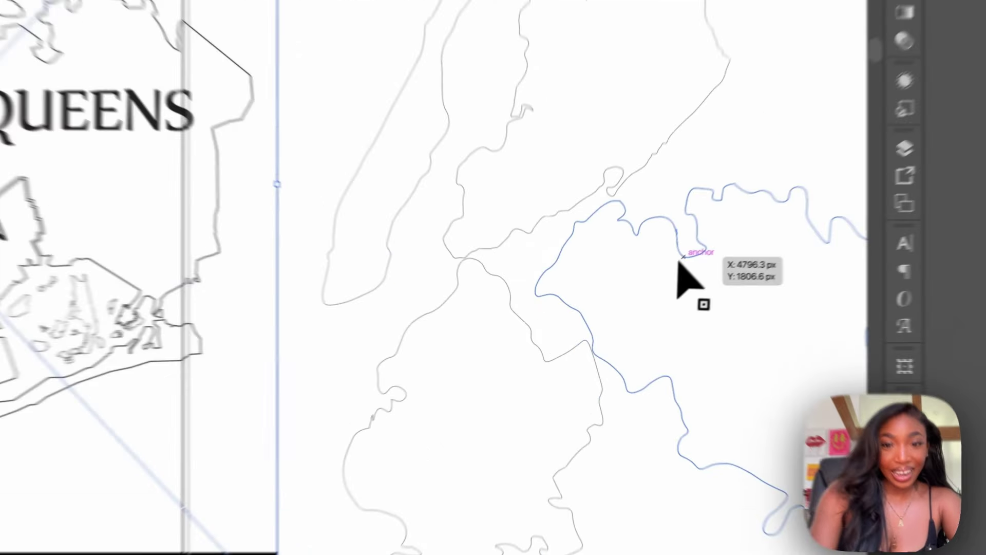
- Move the Queens, Brooklyn and Manhattan outlines apart so the traced boroughs can be arranged individually
drag(636, 295, 652, 282)
drag(737, 210, 737, 212)
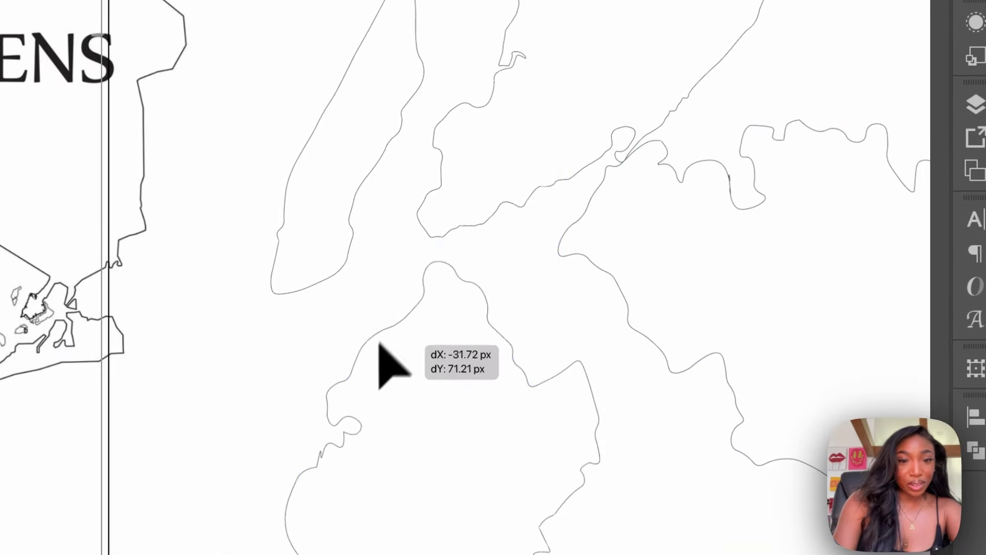
drag(386, 362, 375, 379)
drag(628, 238, 655, 172)
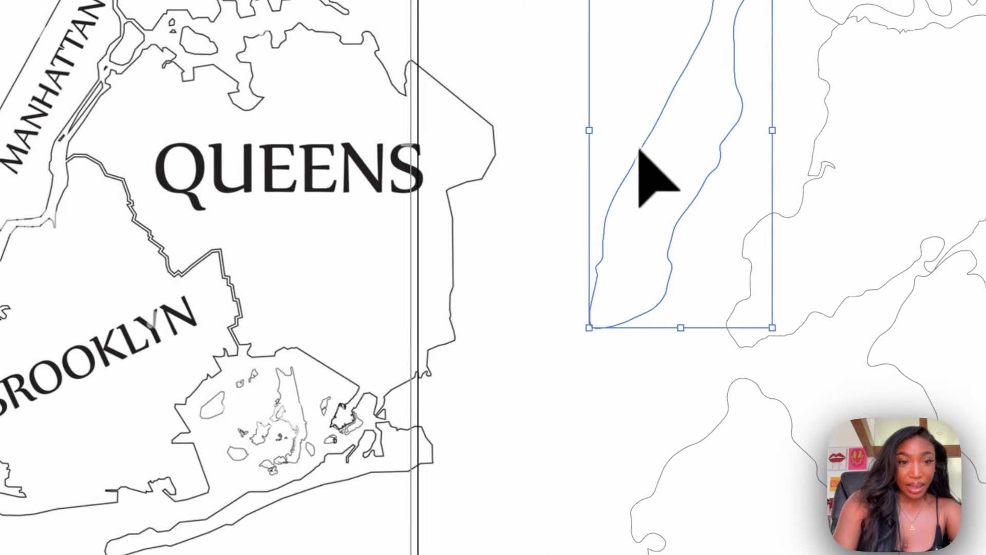
- Reposition the reference map and move the Staten Island outline away from the other boroughs, down below the map's Brooklyn area
drag(287, 250, 300, 292)
drag(246, 267, 128, 285)
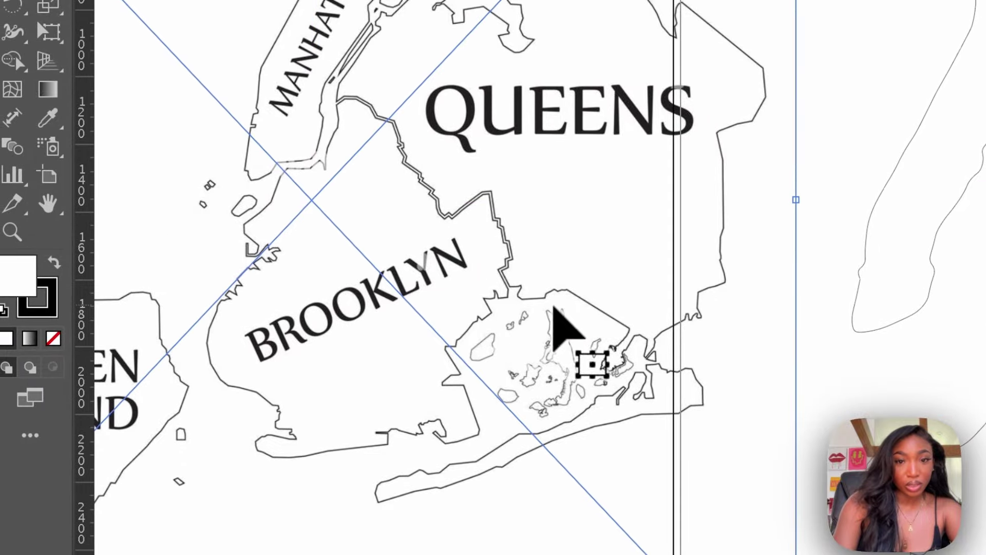
drag(556, 306, 828, 261)
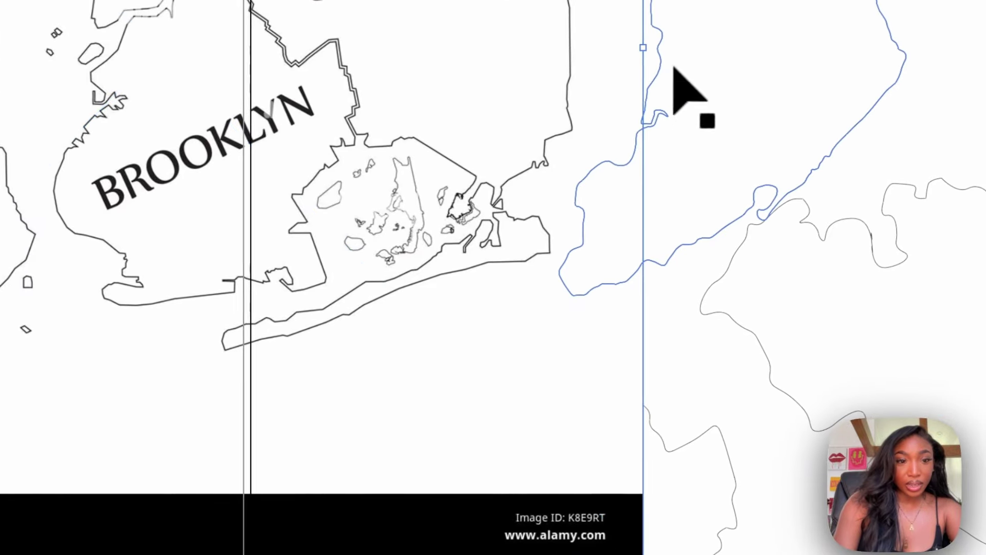
drag(668, 77, 244, 386)
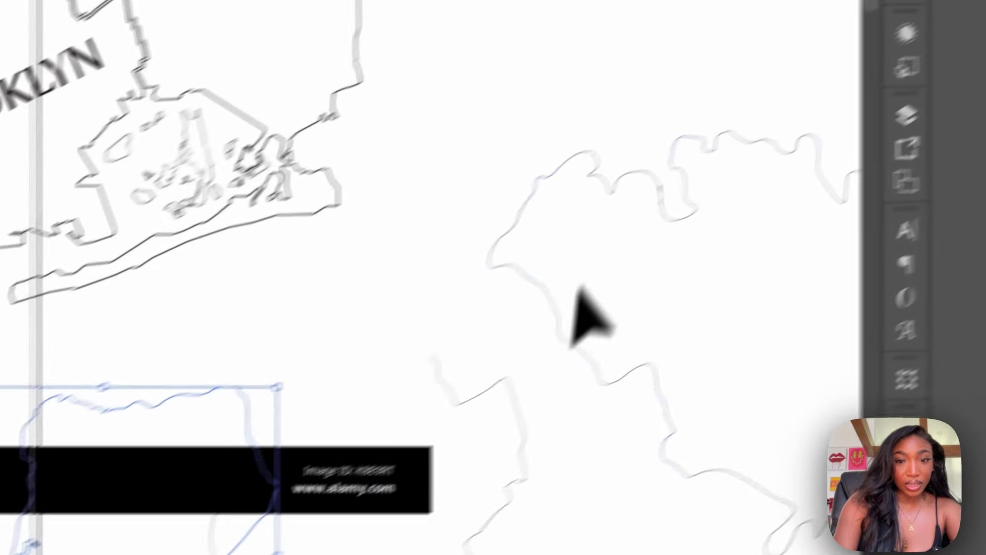
- Examine the contour of the Bronx outline up close and compare it with the borough map
scroll(737, 138, up, 3)
scroll(447, 134, up, 2)
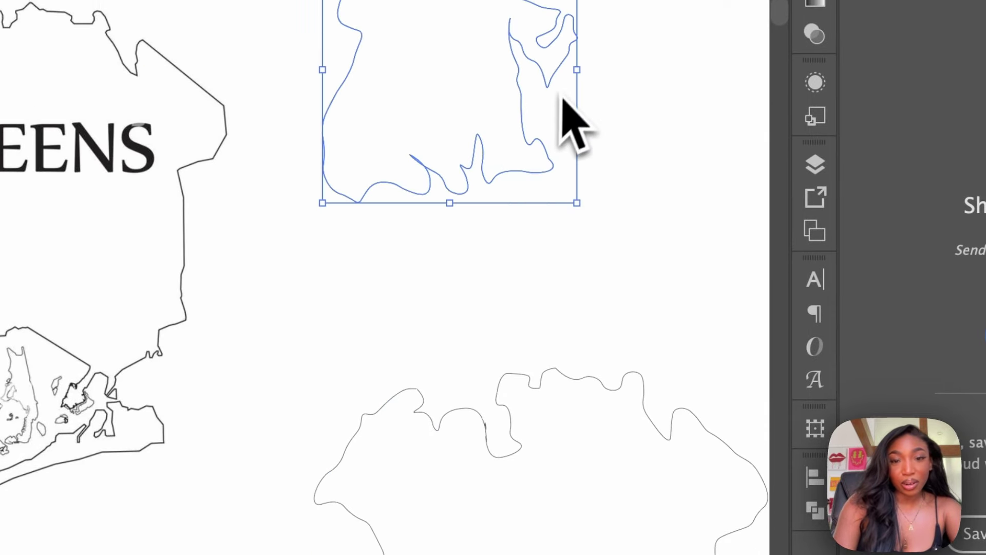
scroll(563, 99, up, 2)
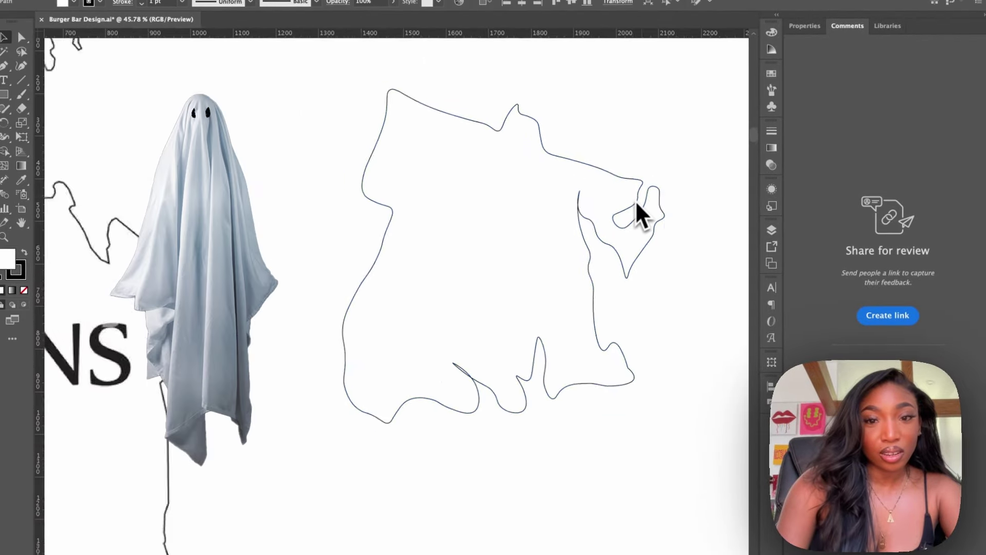
click(636, 202)
scroll(637, 211, down, 5)
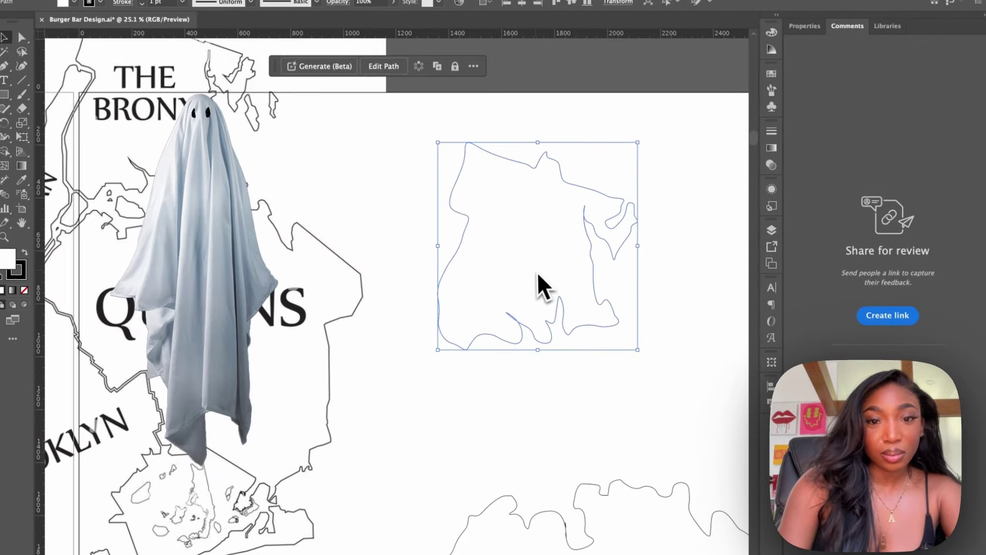
click(538, 273)
scroll(538, 273, down, 3)
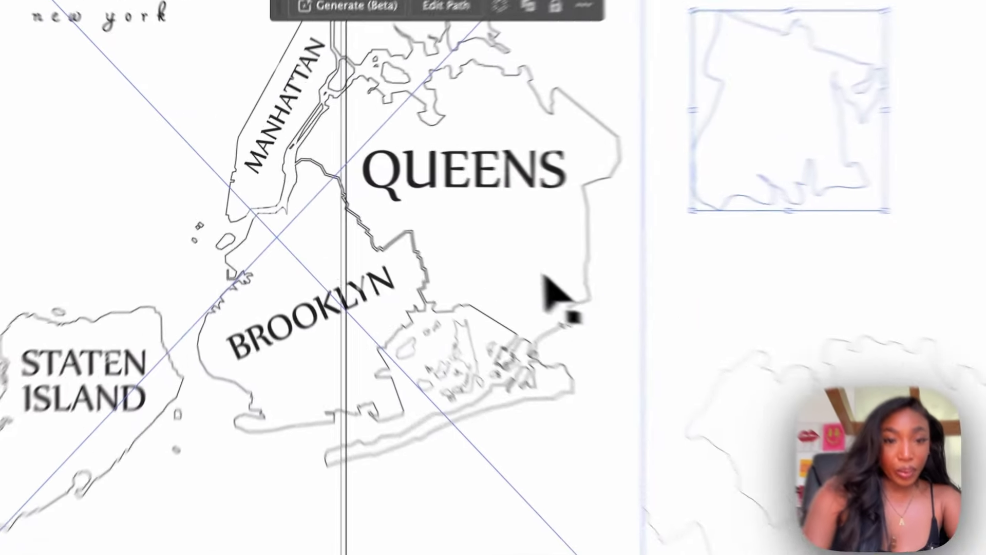
- Arrange the Manhattan, Queens and Brooklyn outlines around the Bronx with narrow gaps, following the borough map's layout
drag(408, 229, 455, 459)
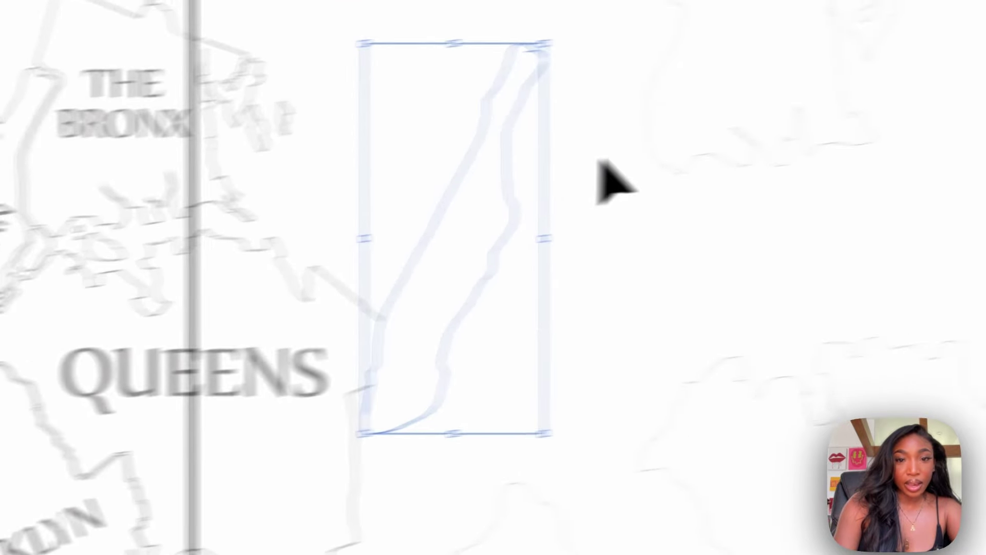
click(869, 269)
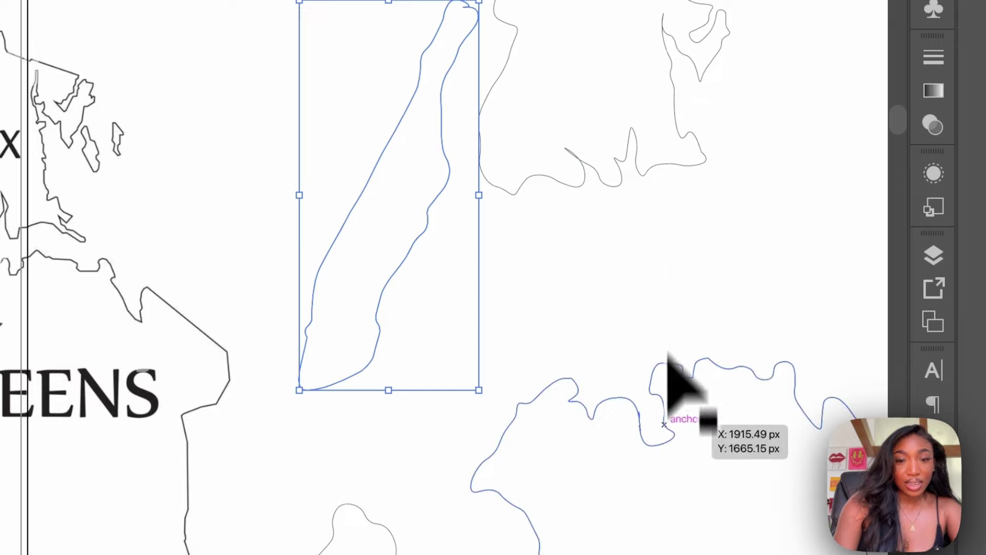
drag(669, 363, 601, 278)
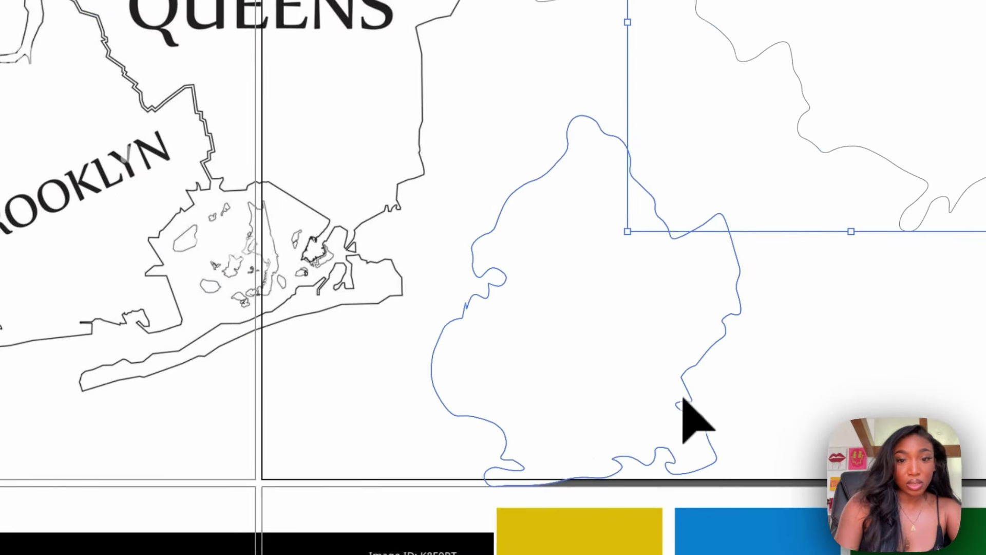
drag(672, 419, 712, 298)
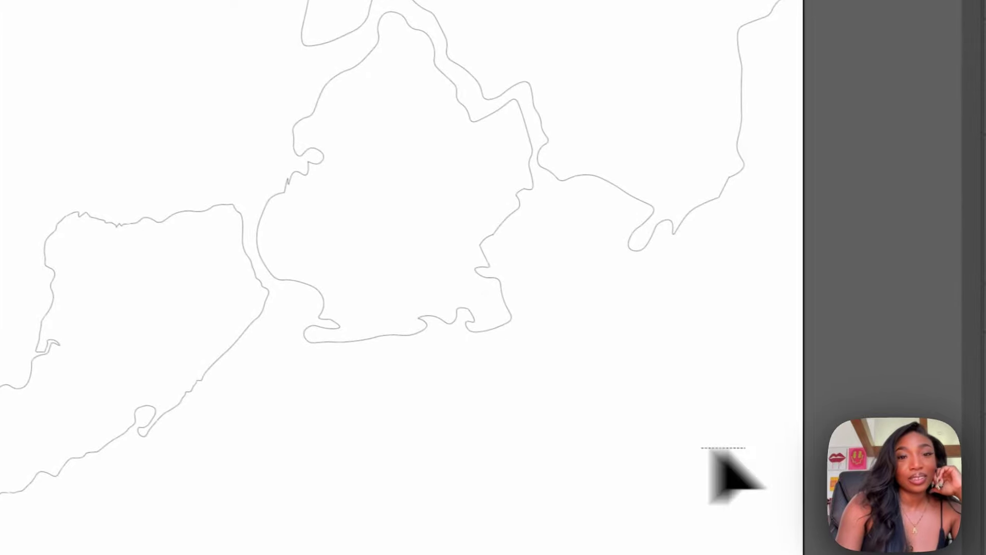
drag(573, 257, 589, 459)
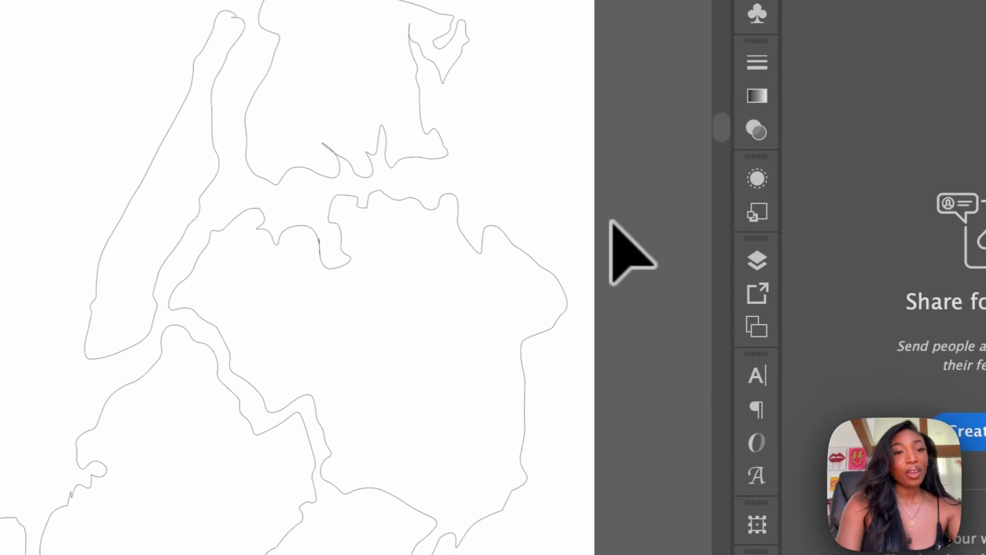
- Move the five-color palette row closer to the borough outlines and fill the Manhattan outline with the palette's green
scroll(610, 221, left, 4)
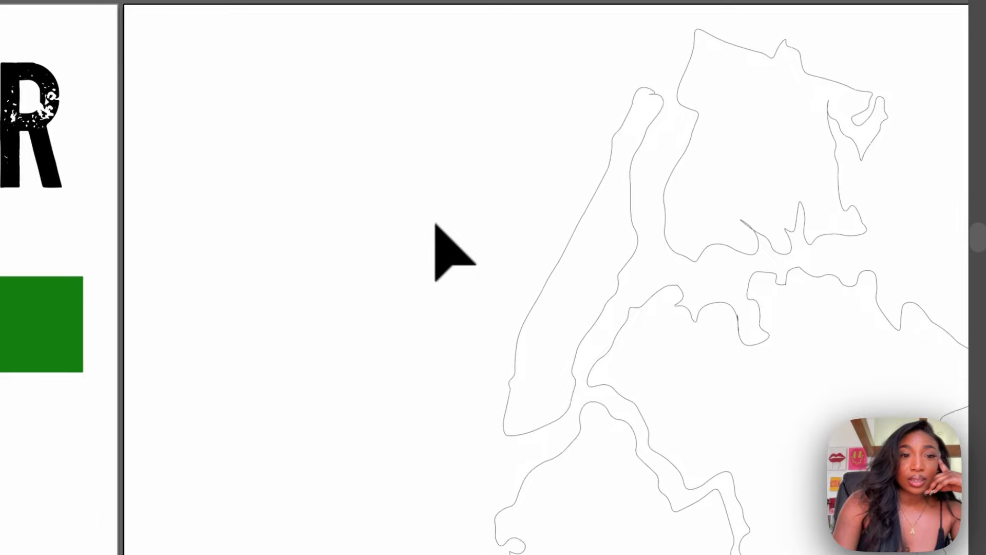
drag(72, 262, 548, 202)
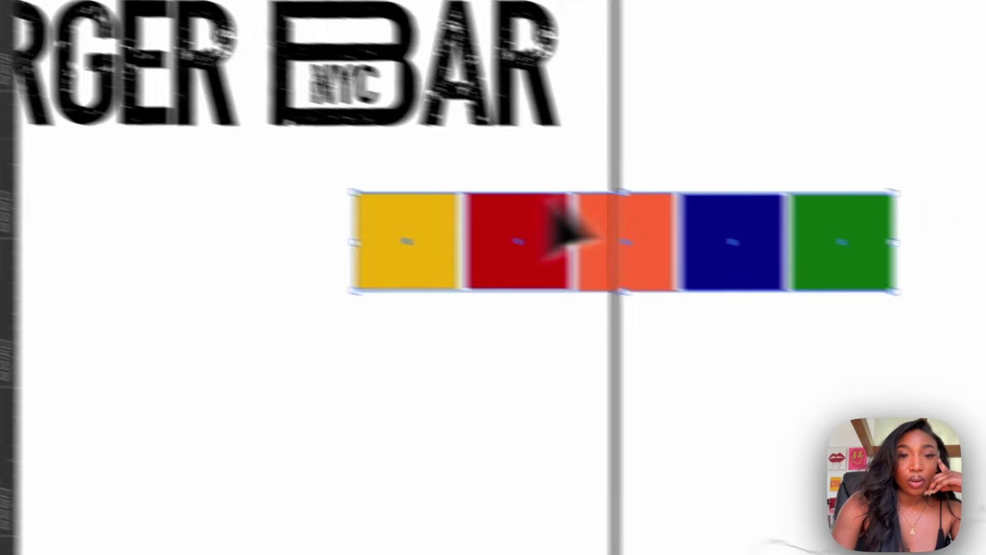
click(776, 110)
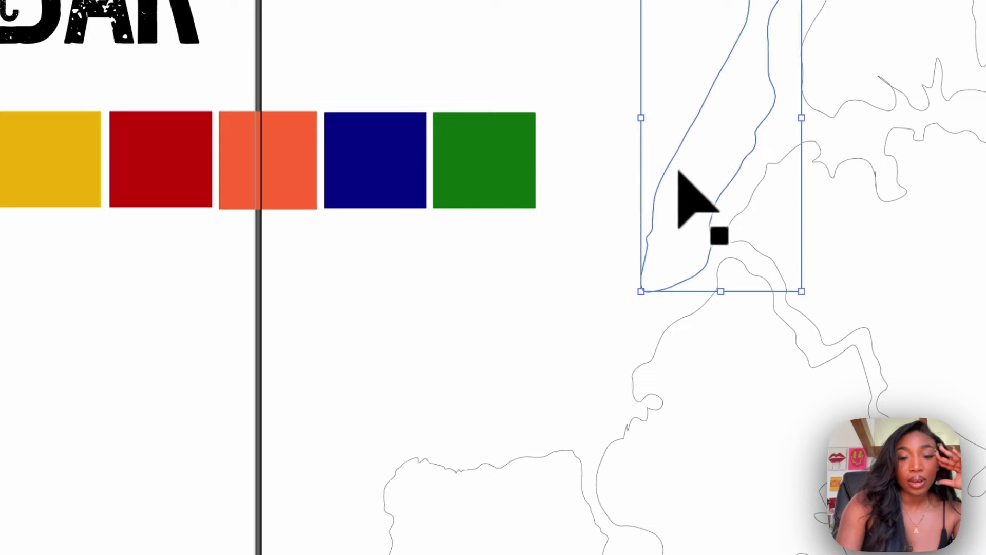
click(493, 173)
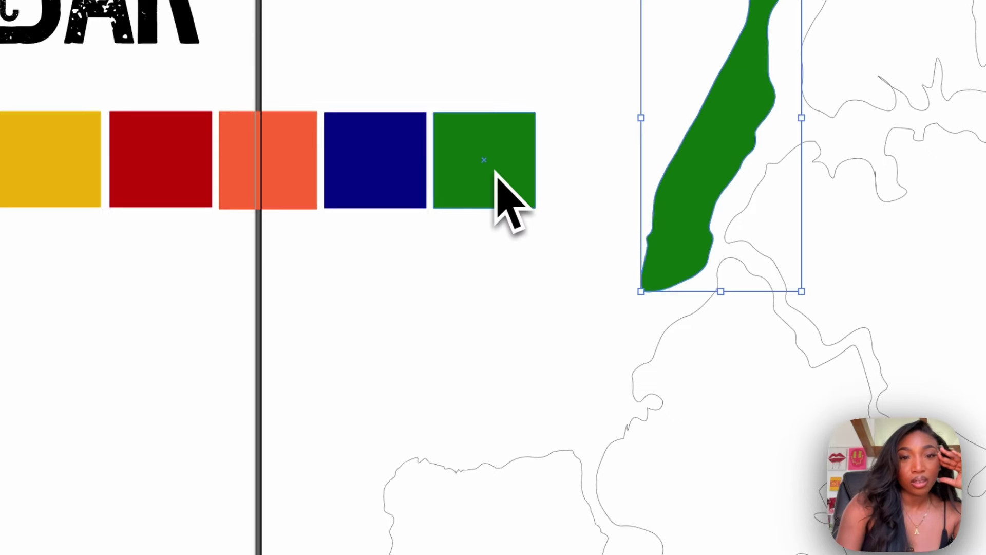
key(v)
click(463, 331)
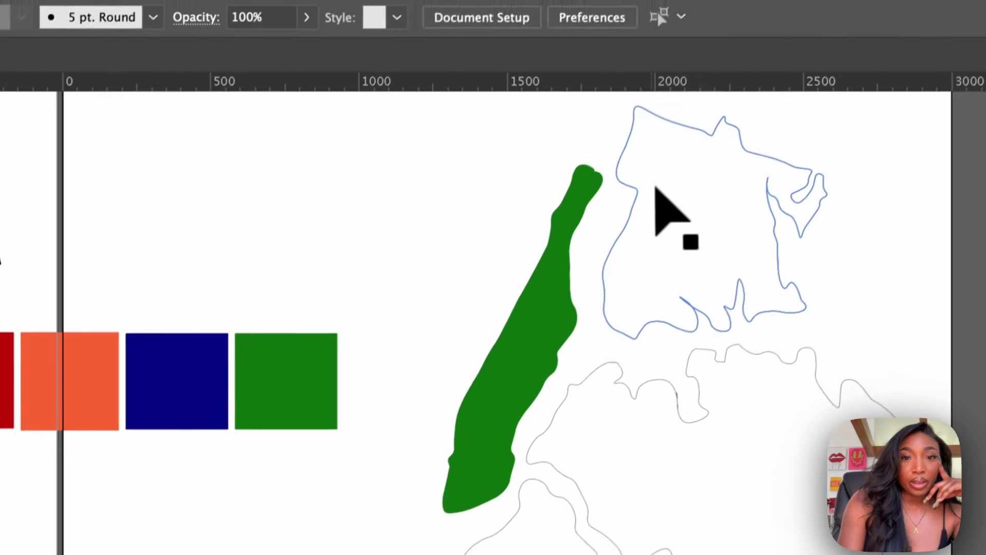
- Fill the Bronx outline with the palette's red and select the dark blue square
click(650, 198)
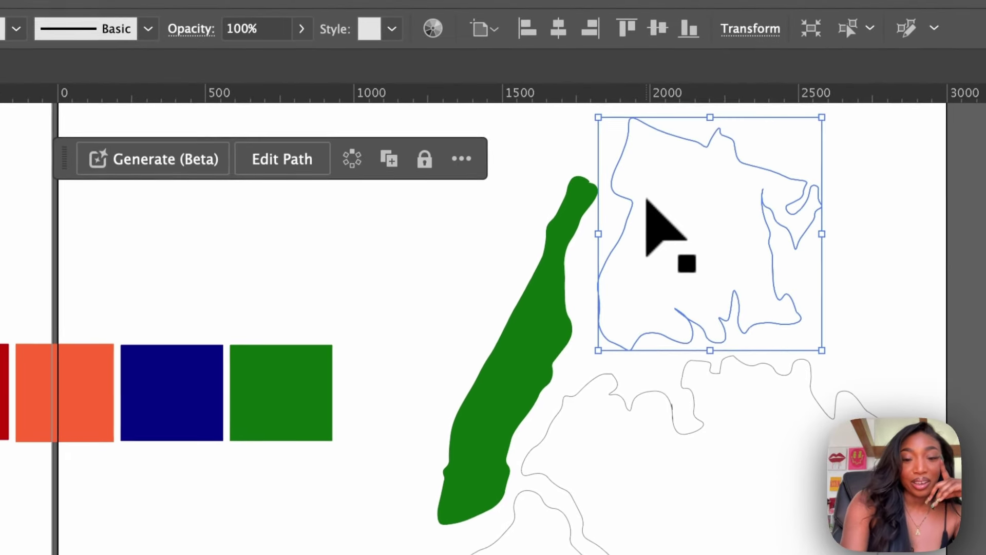
key(i)
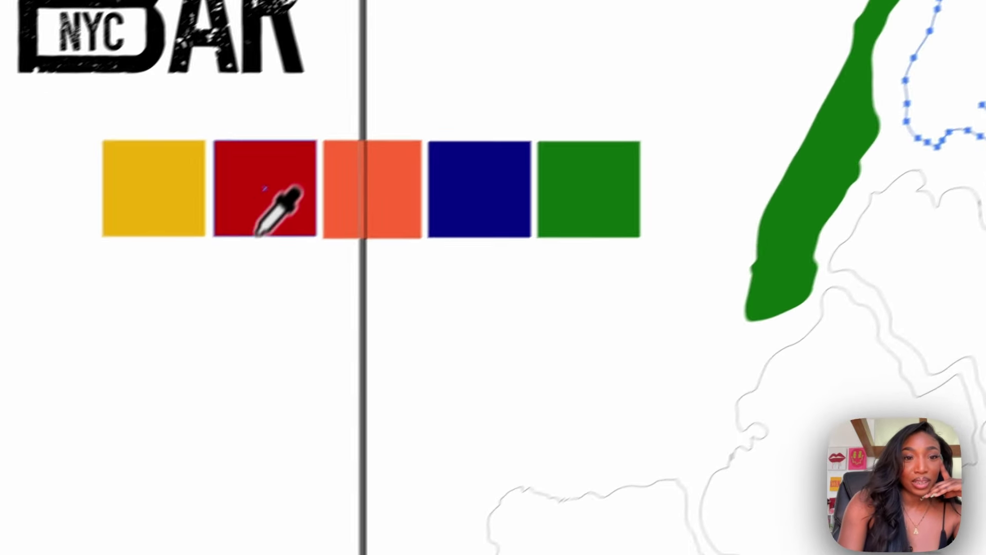
click(309, 176)
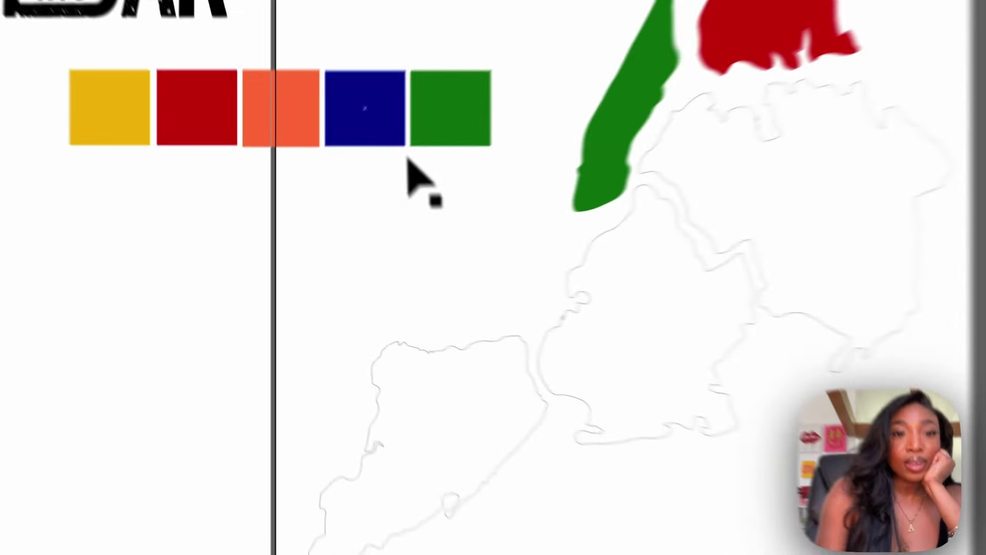
click(554, 191)
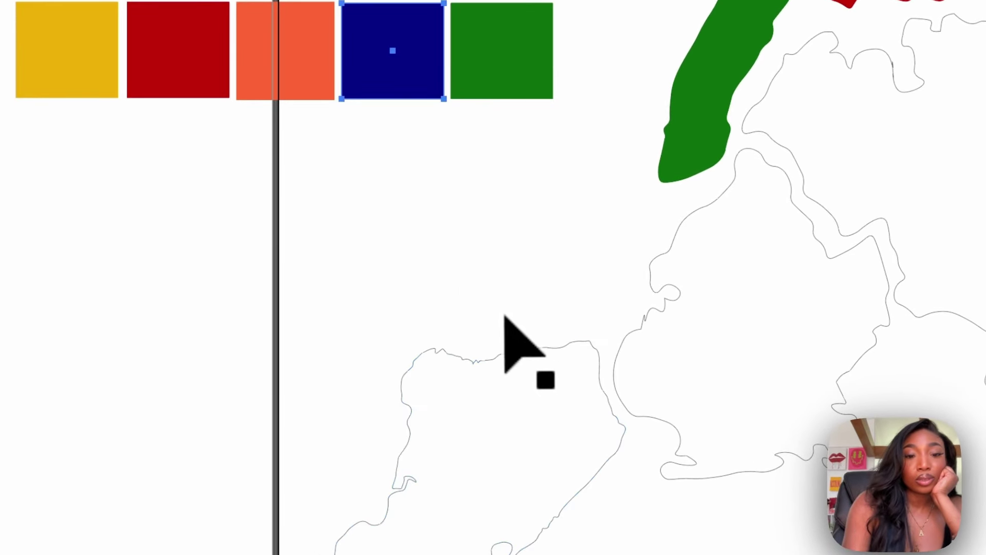
- Fill the Staten Island outline with the palette's dark blue
click(548, 529)
key(i)
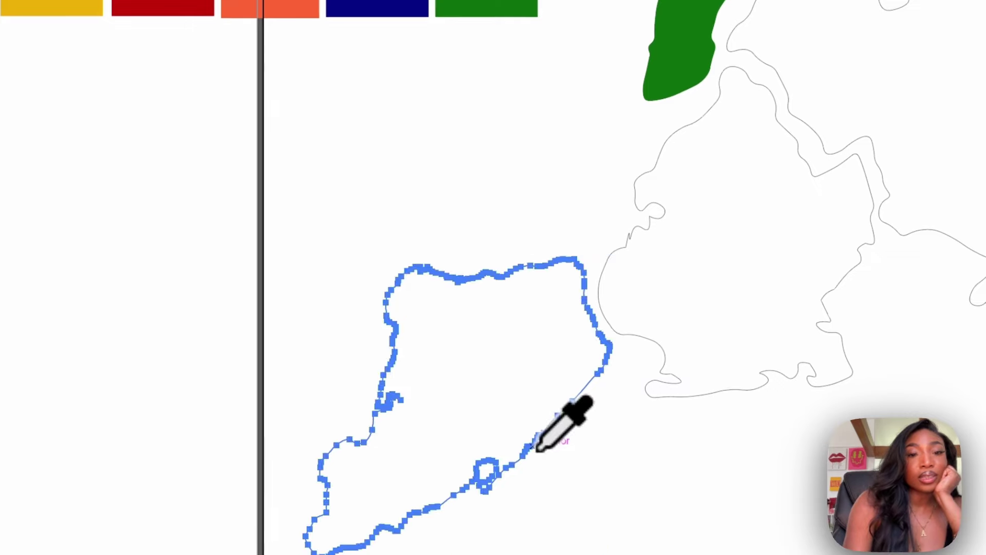
click(386, 8)
key(v)
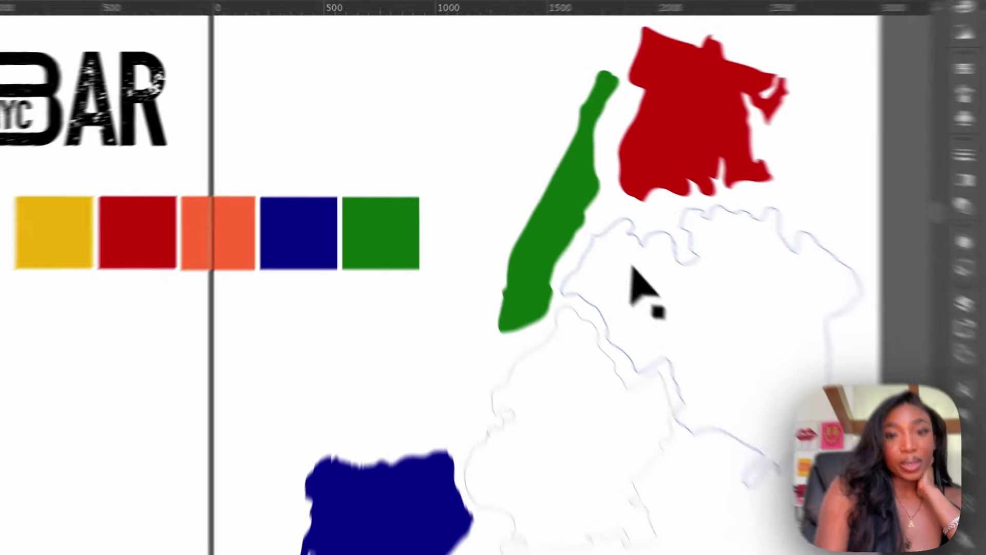
- Fill the Queens outline with the palette's yellow
click(549, 208)
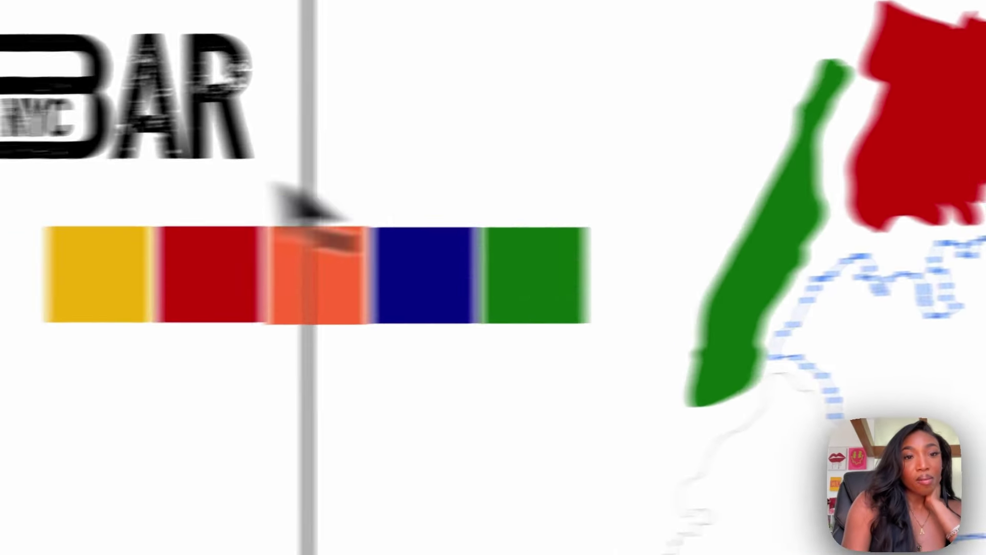
key(i)
click(124, 296)
key(v)
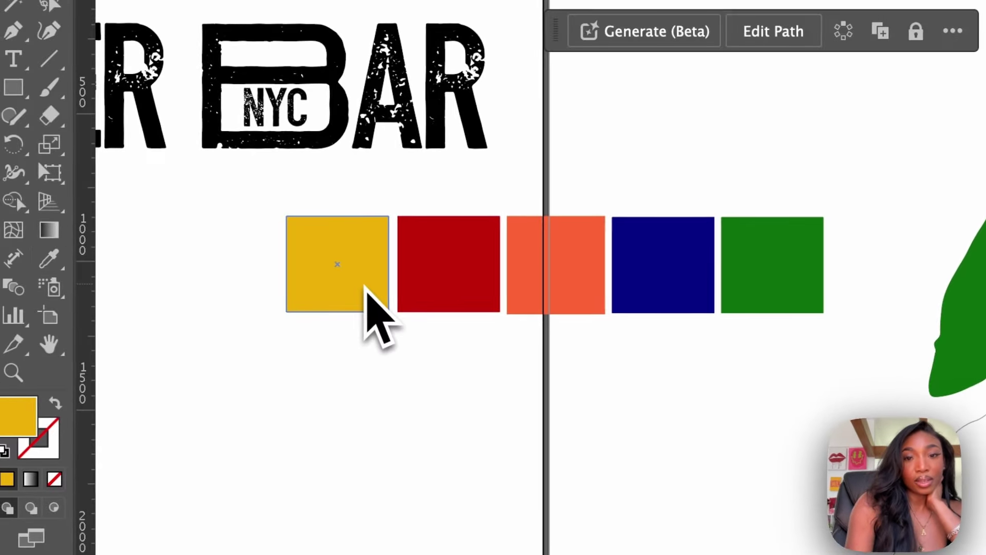
- Fill the Brooklyn outline with the palette's orange
click(539, 436)
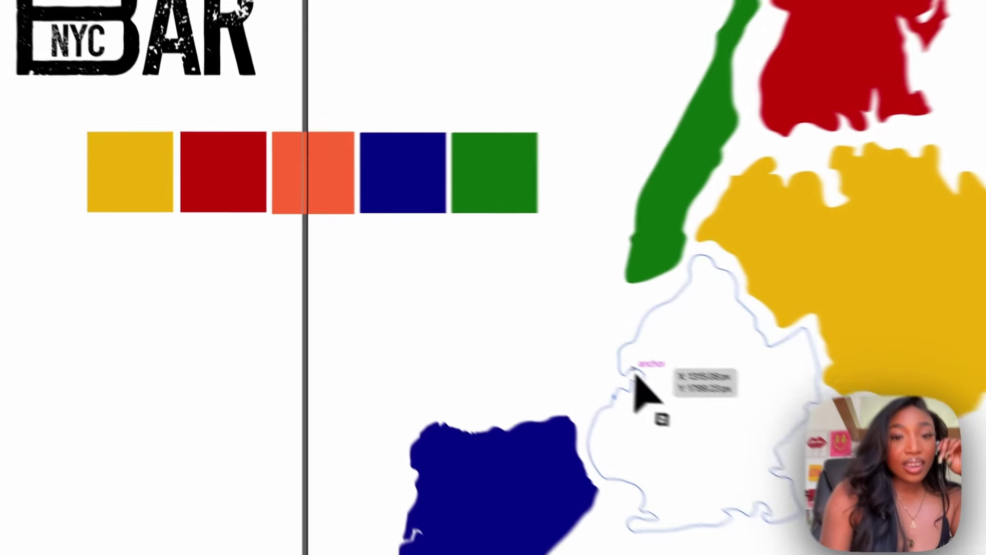
click(472, 308)
key(i)
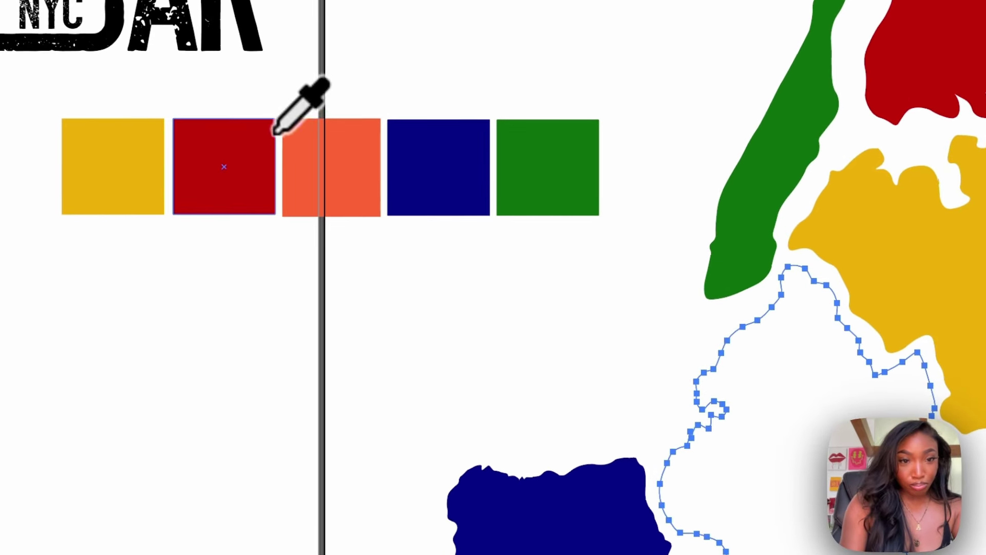
click(350, 149)
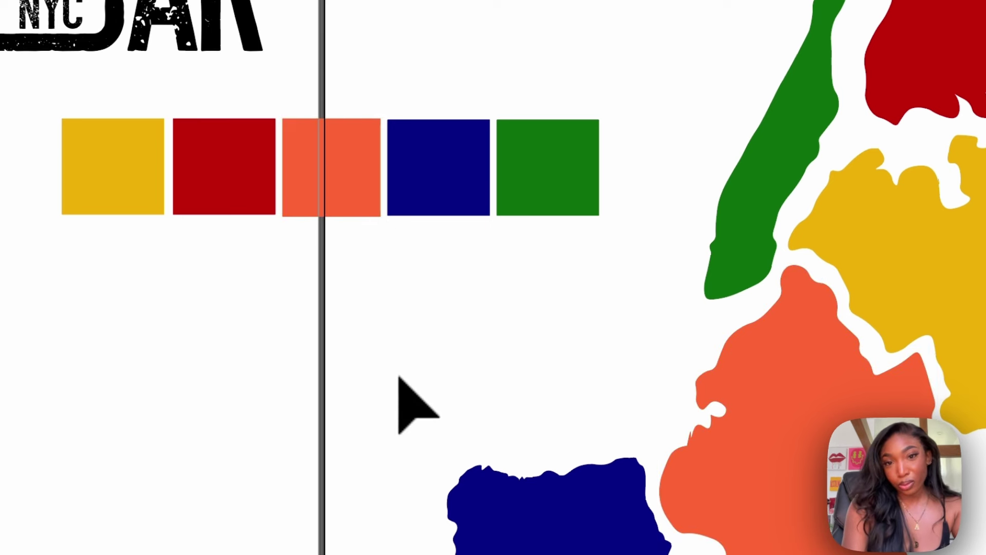
- Move the whole five-color palette row off the map and onto the wordmark's artboard, below the BAR lettering
drag(601, 257, 54, 321)
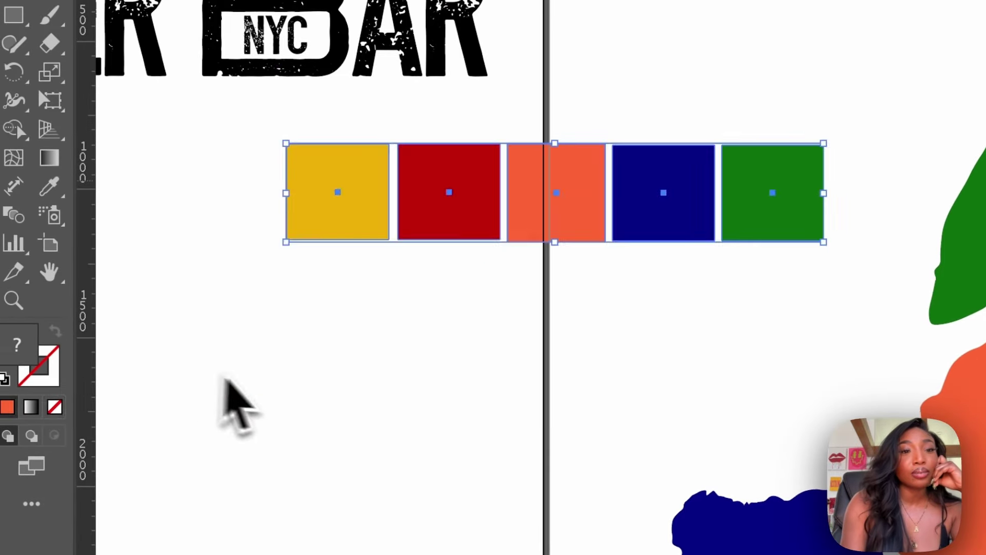
drag(663, 193, 548, 264)
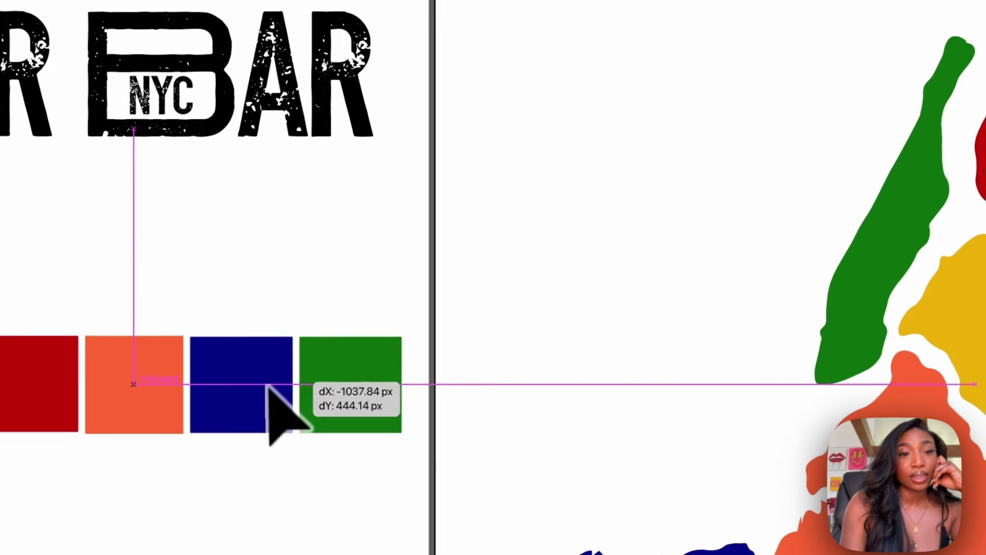
drag(267, 385, 267, 385)
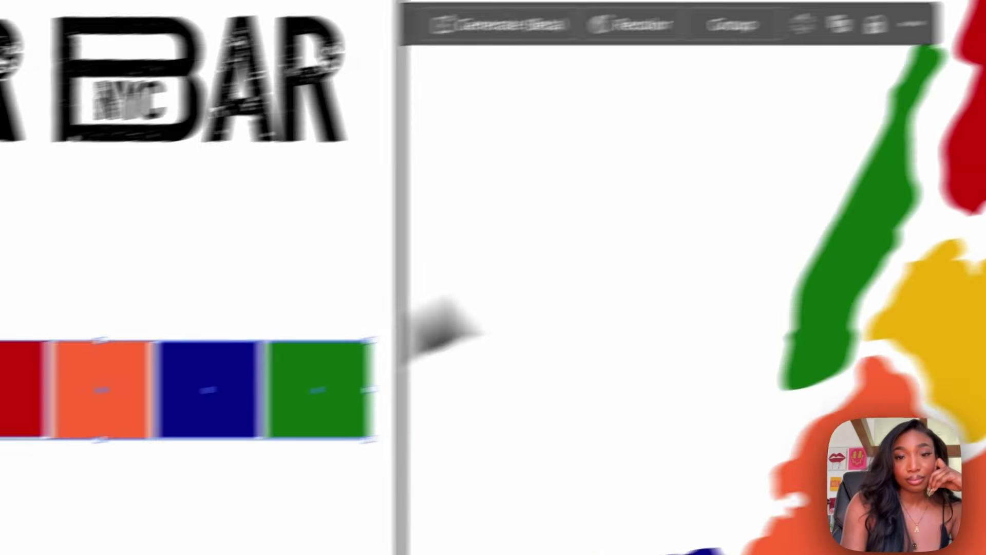
- Reposition the colored borough shapes on their artboard and nudge Queens and Manhattan to tighten the gaps in the map
drag(680, 124, 711, 452)
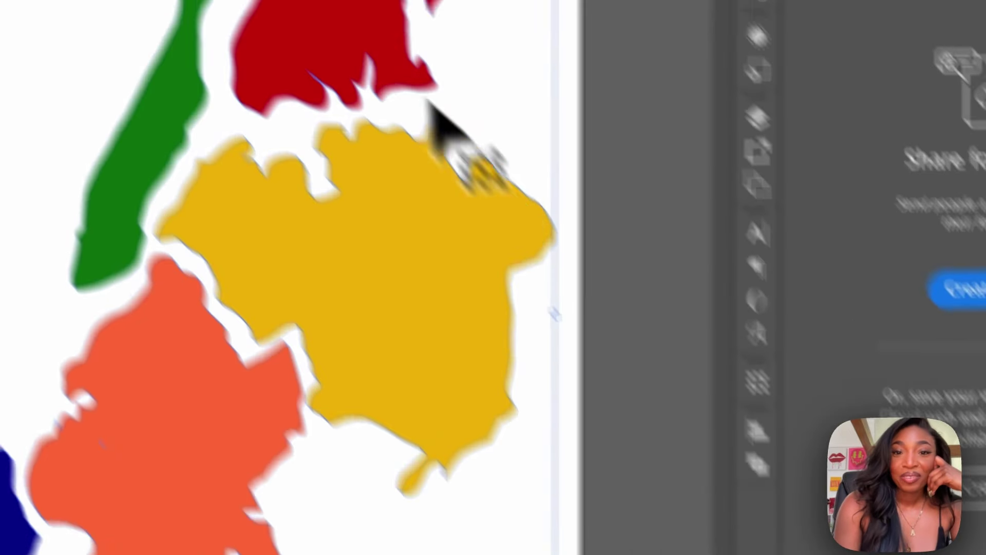
mouse_move(333, 3)
mouse_down()
mouse_move(337, 19)
mouse_move(334, 9)
mouse_move(349, 0)
mouse_up()
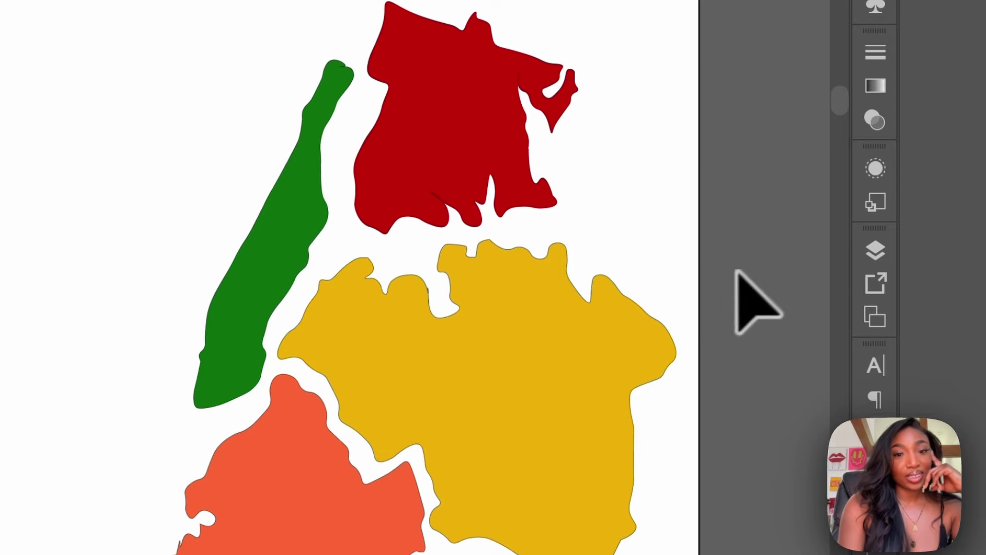
drag(627, 430, 626, 437)
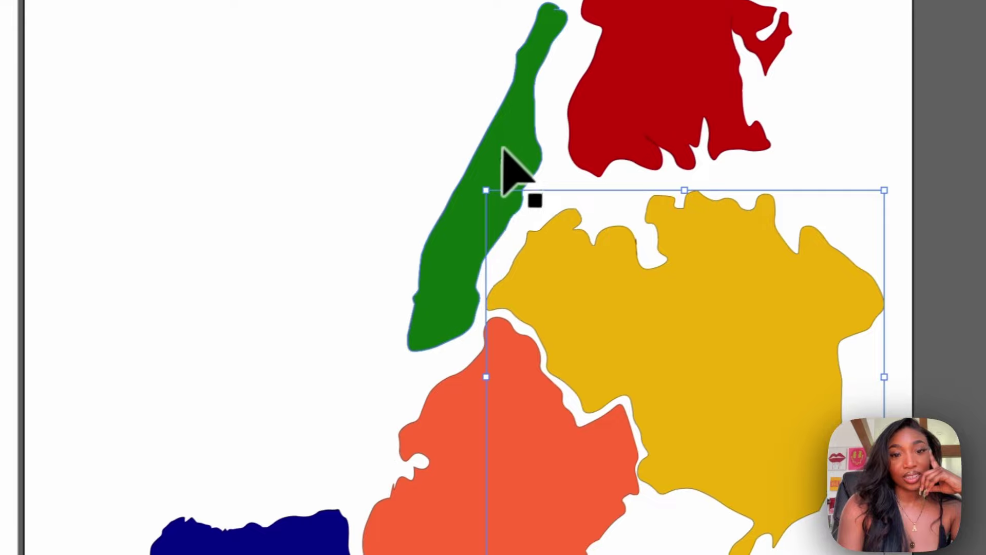
drag(288, 205, 225, 324)
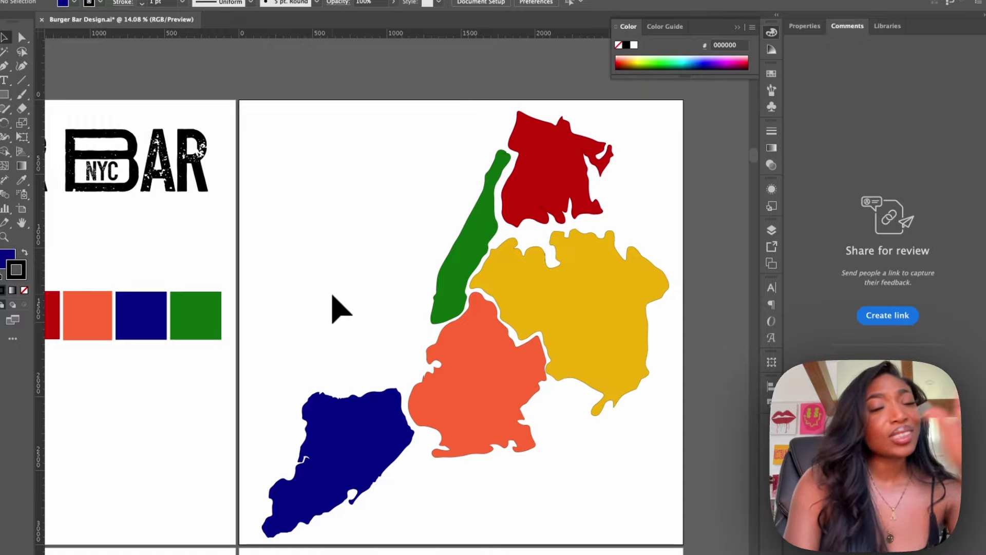
scroll(341, 309, left, 10)
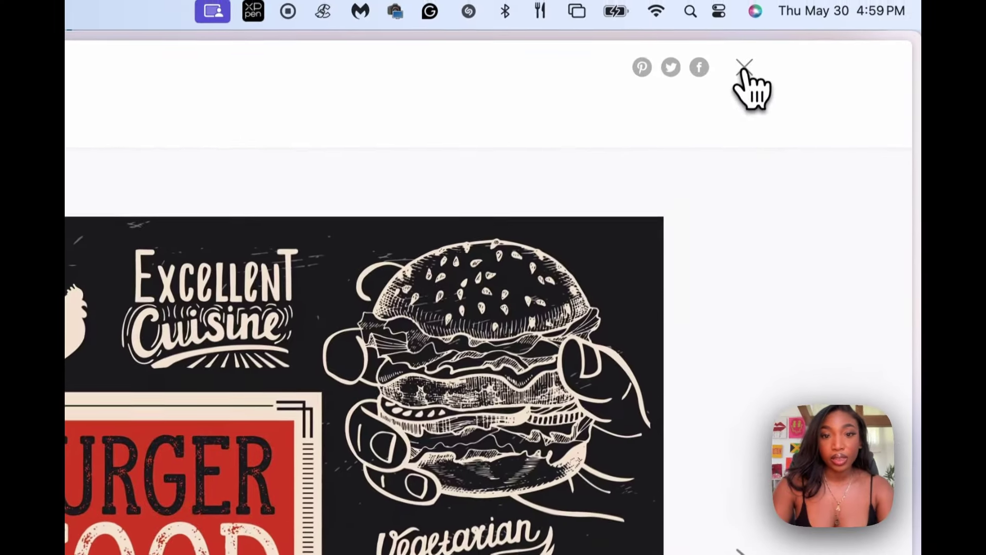
- Close the enlarged preview in the browser and examine the Burger Fast Food Elements illustration and its file details on Envato Elements
click(745, 68)
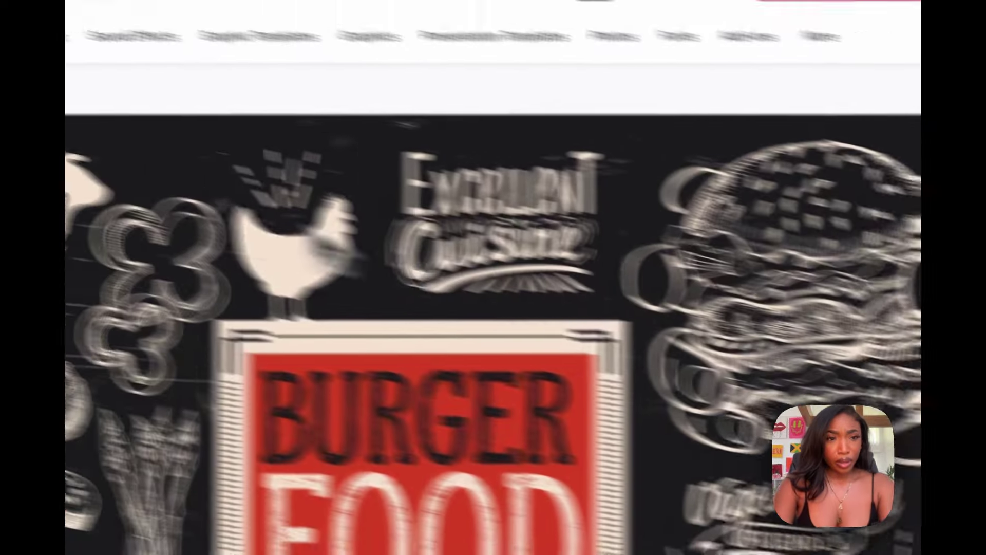
scroll(433, 303, up, 3)
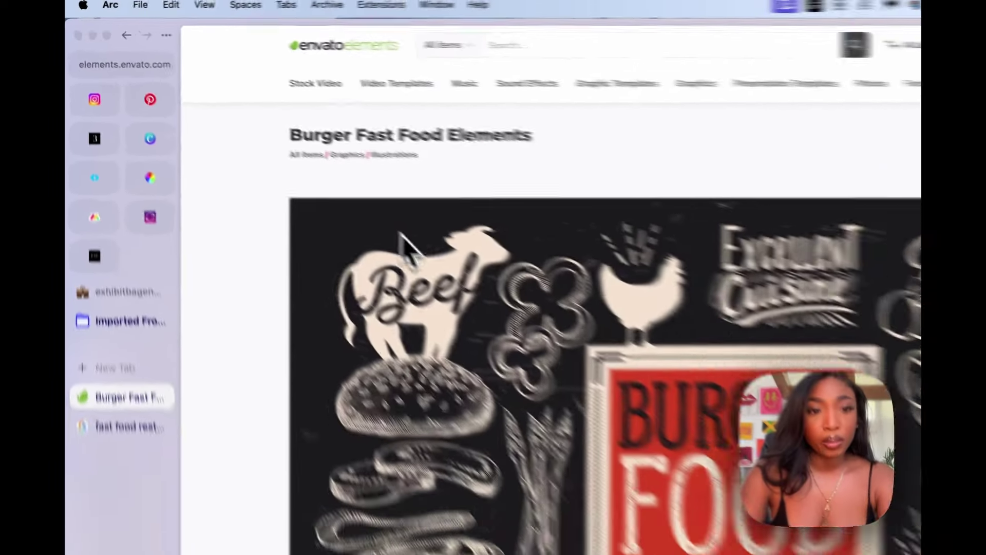
scroll(534, 317, down, 3)
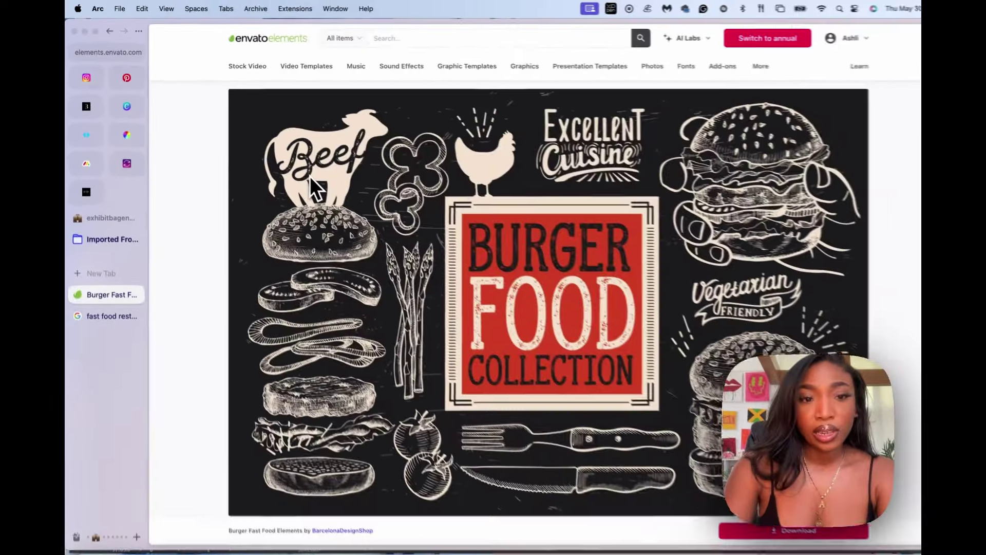
scroll(304, 179, down, 1)
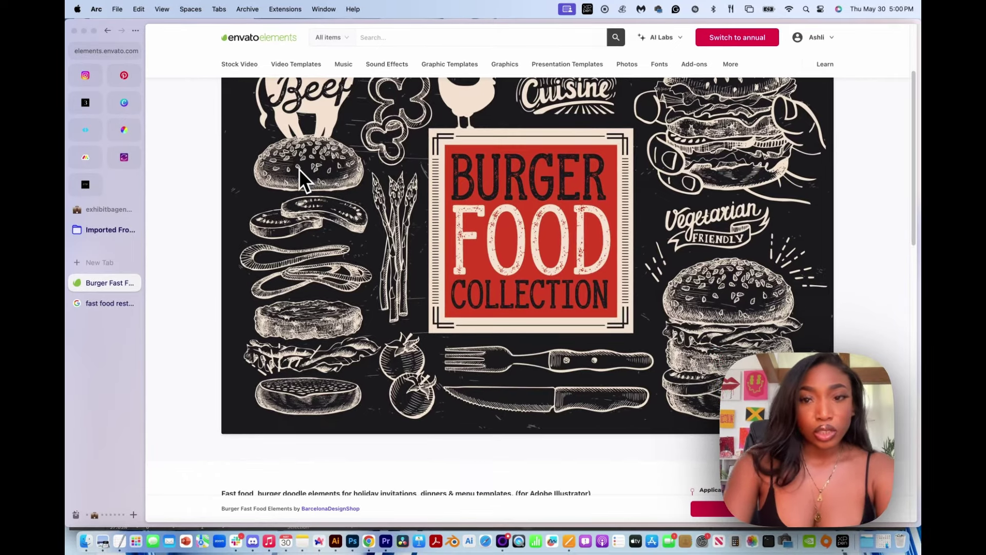
scroll(304, 180, up, 1)
scroll(303, 180, down, 2)
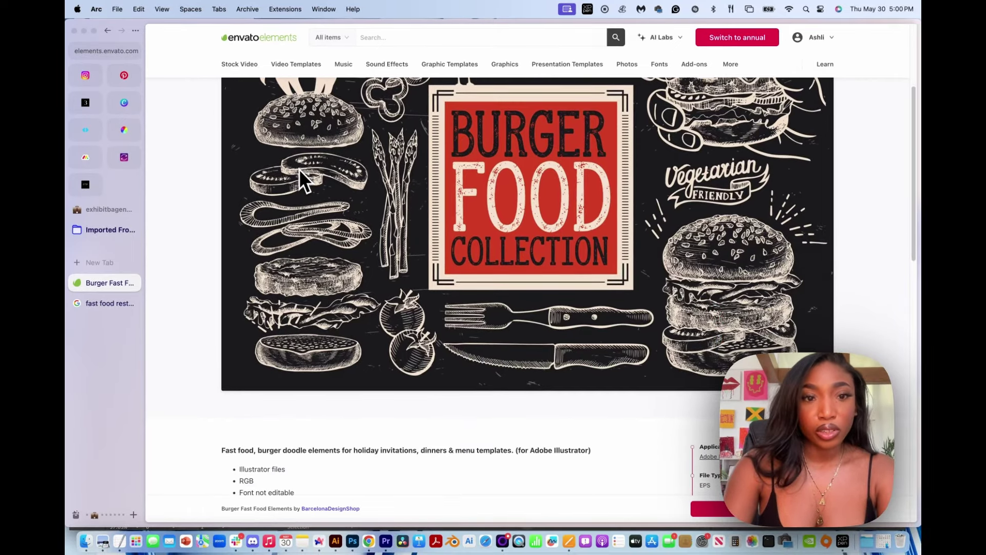
scroll(303, 181, down, 6)
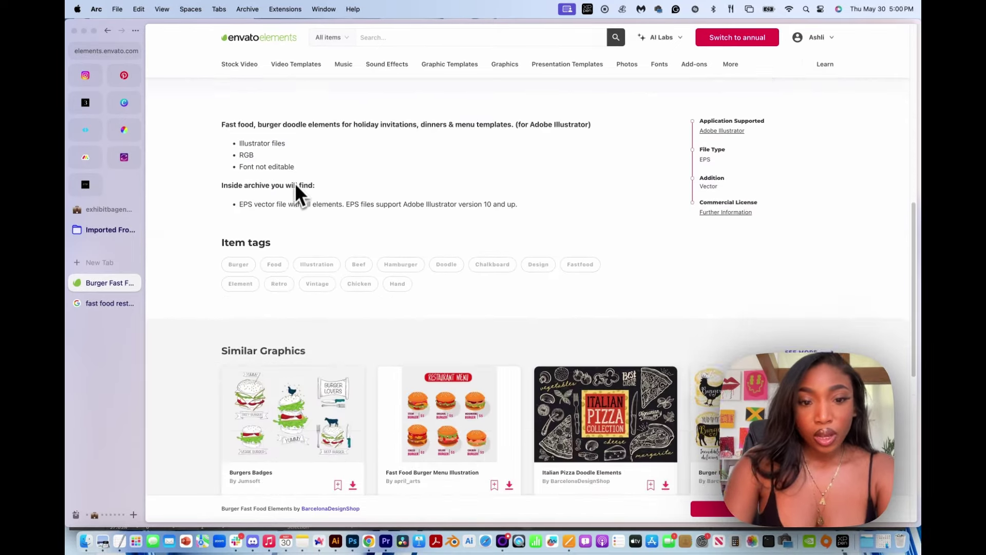
scroll(298, 198, up, 1)
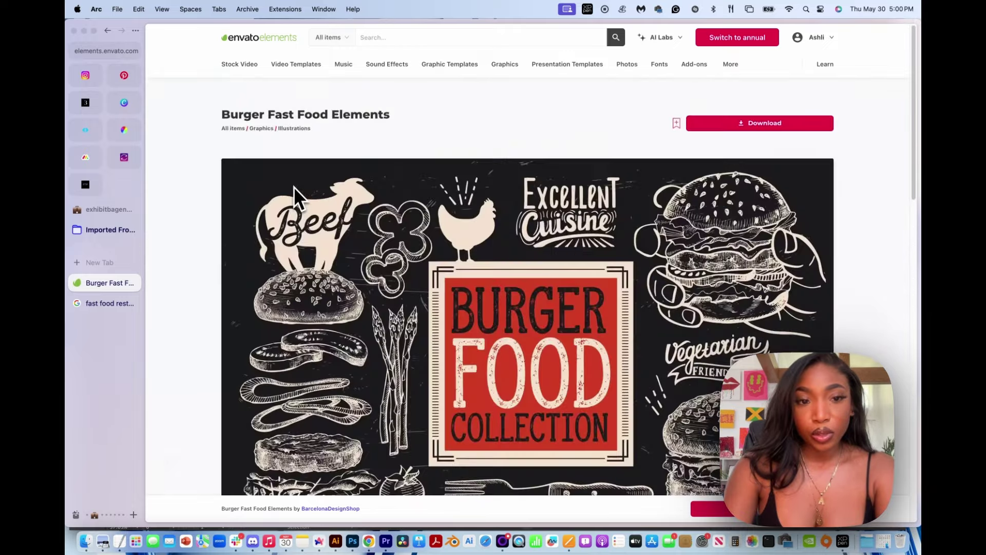
scroll(297, 200, up, 6)
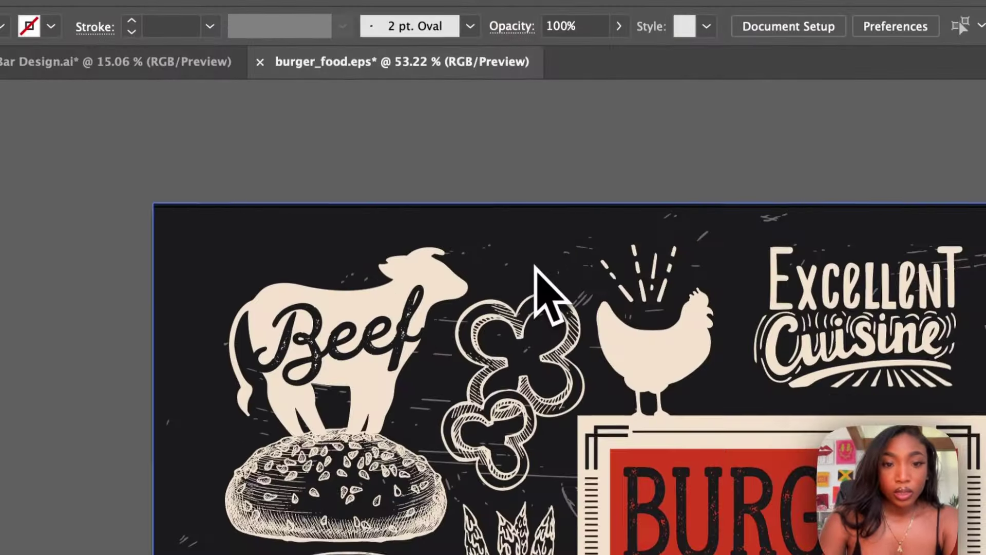
- Inspect the burger ingredients in burger_food.eps, selecting the onion rings, lettuce and bottom bun to check how they are separated
scroll(534, 287, up, 3)
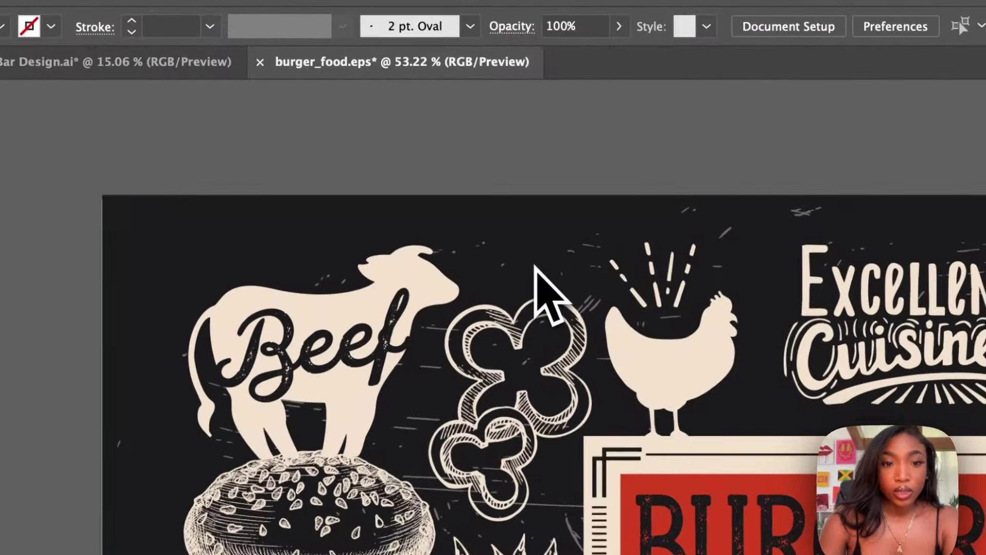
scroll(535, 270, down, 2)
click(242, 537)
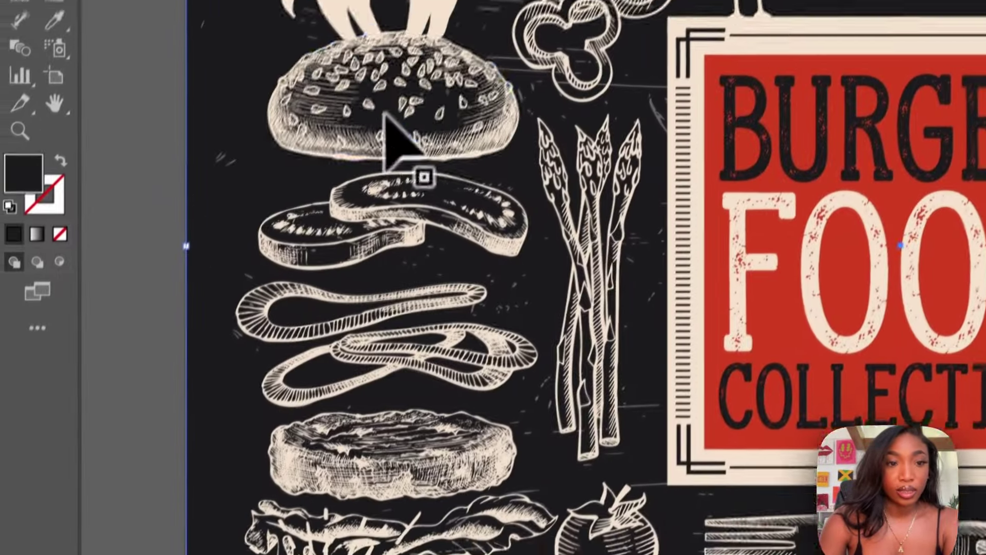
click(251, 508)
click(417, 210)
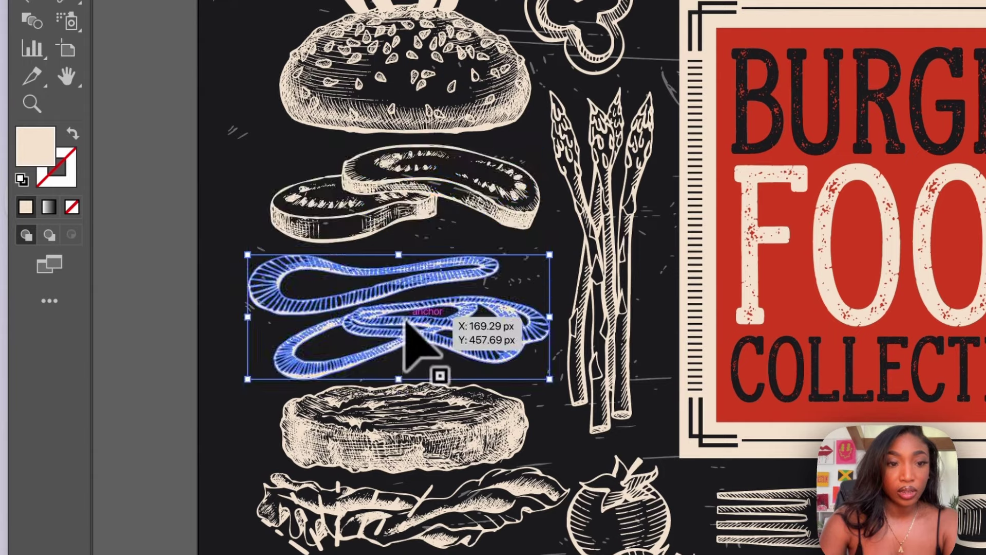
click(380, 522)
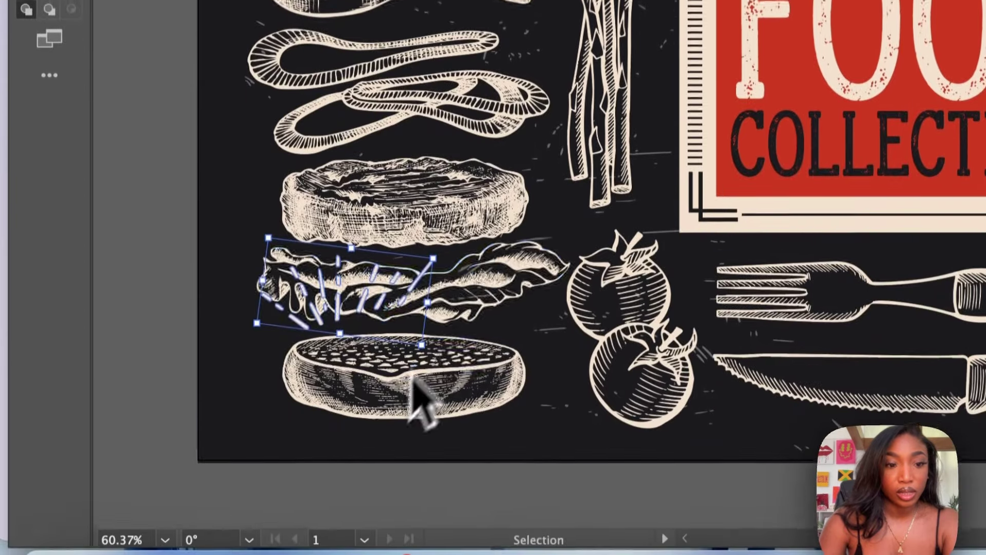
click(436, 374)
scroll(435, 374, down, 5)
scroll(436, 374, up, 4)
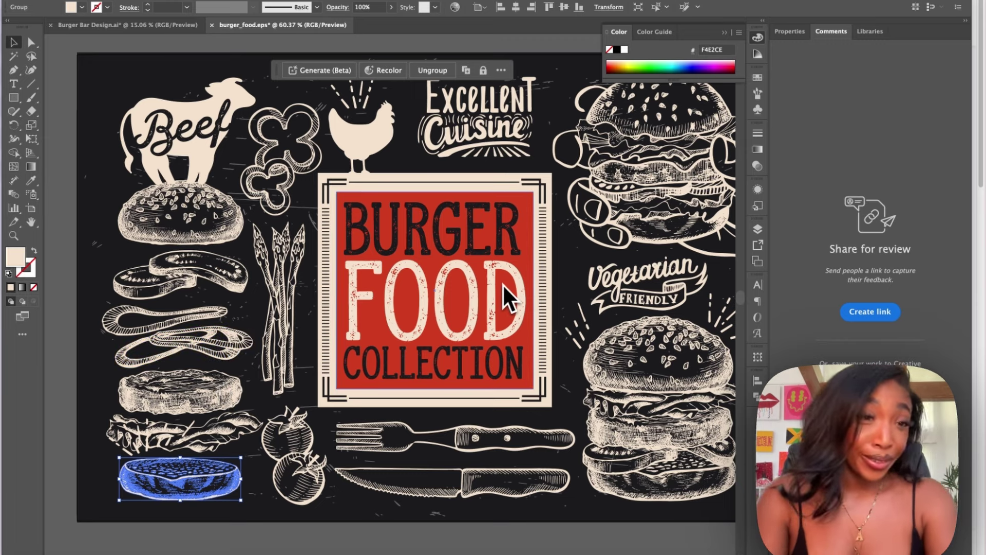
scroll(506, 301, left, 4)
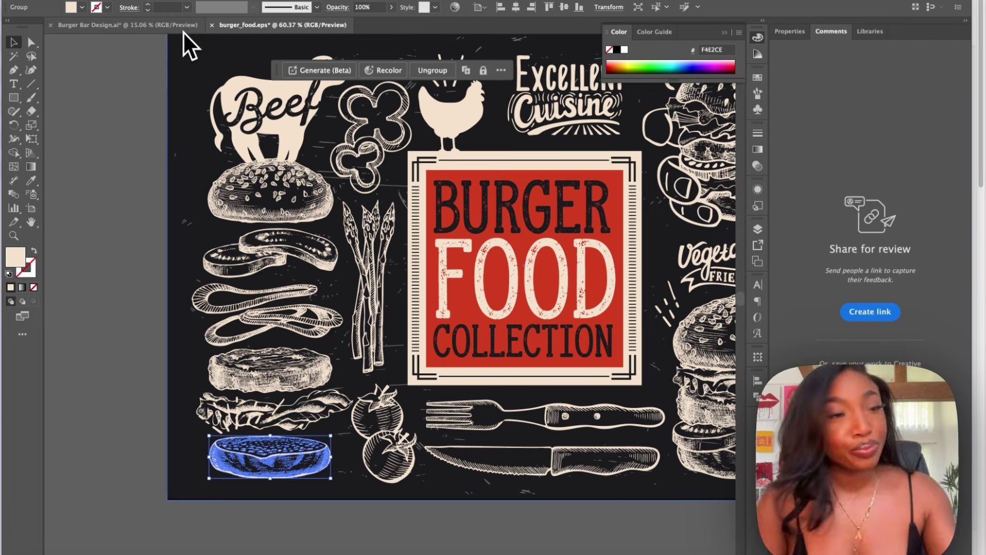
- Copy the deconstructed burger stack from burger_food.eps into Burger Bar Design.ai, enlarge it and place it on the blank artboard below the palette
drag(191, 187, 295, 483)
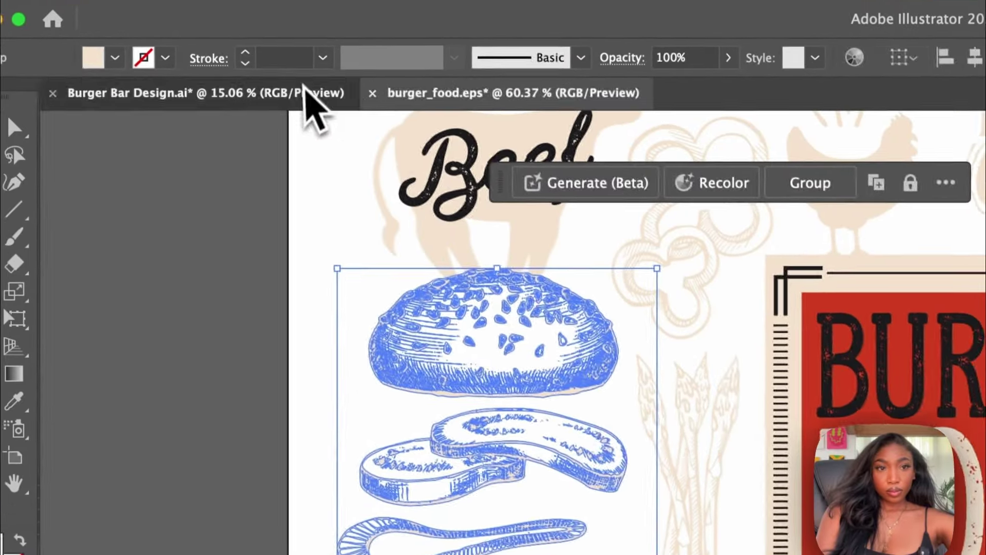
click(354, 78)
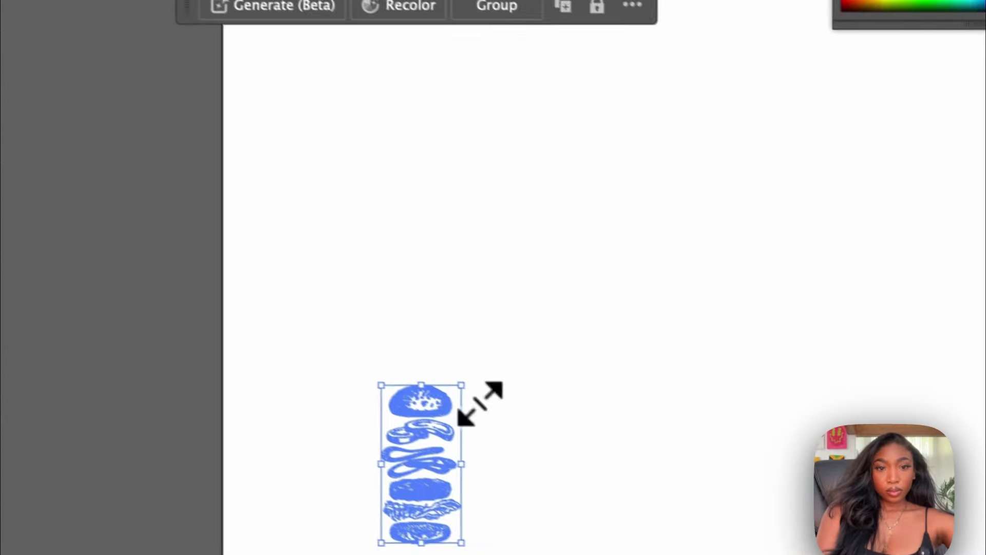
drag(464, 386, 685, 59)
drag(494, 138, 348, 96)
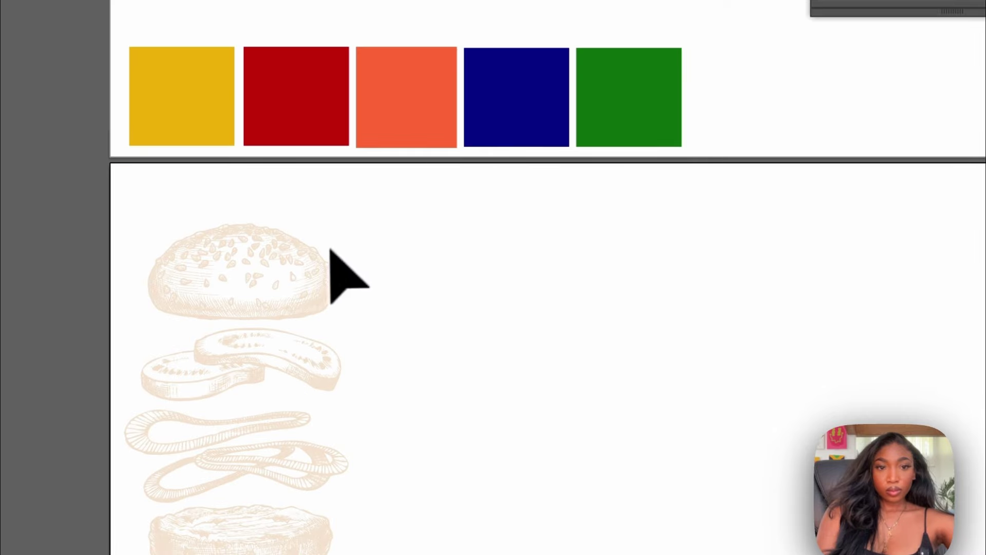
- Recolor the top and bottom buns of the deconstructed burger with the palette's orange
key(i)
click(320, 260)
click(393, 142)
key(v)
click(436, 502)
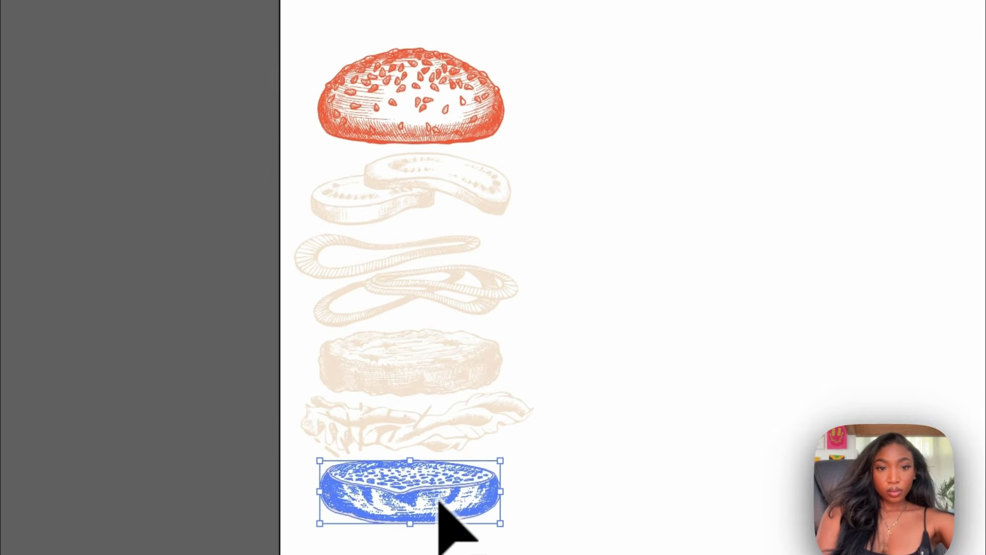
key(i)
click(541, 96)
key(v)
- Recolor the lettuce layer of the deconstructed burger with the palette's green
click(431, 553)
key(i)
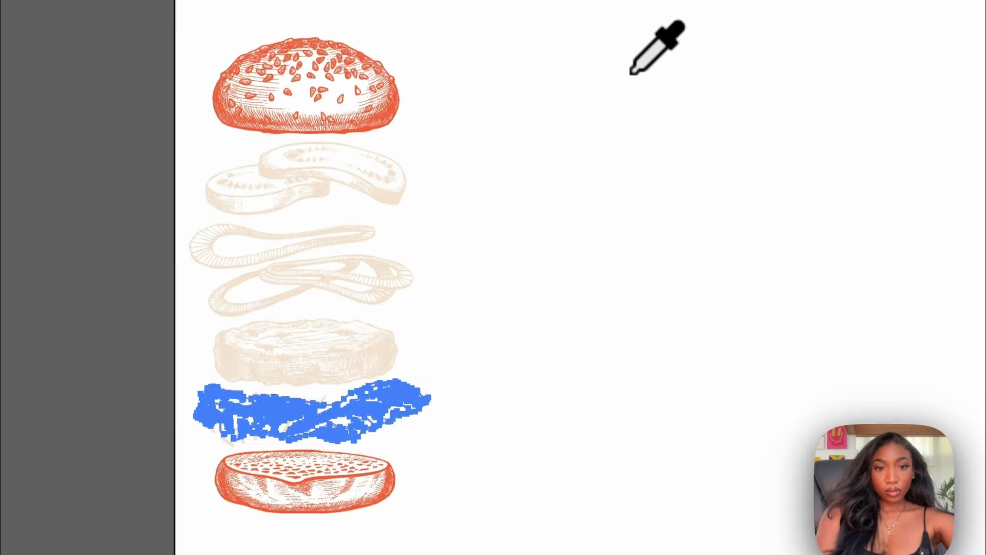
click(755, 88)
key(v)
click(434, 480)
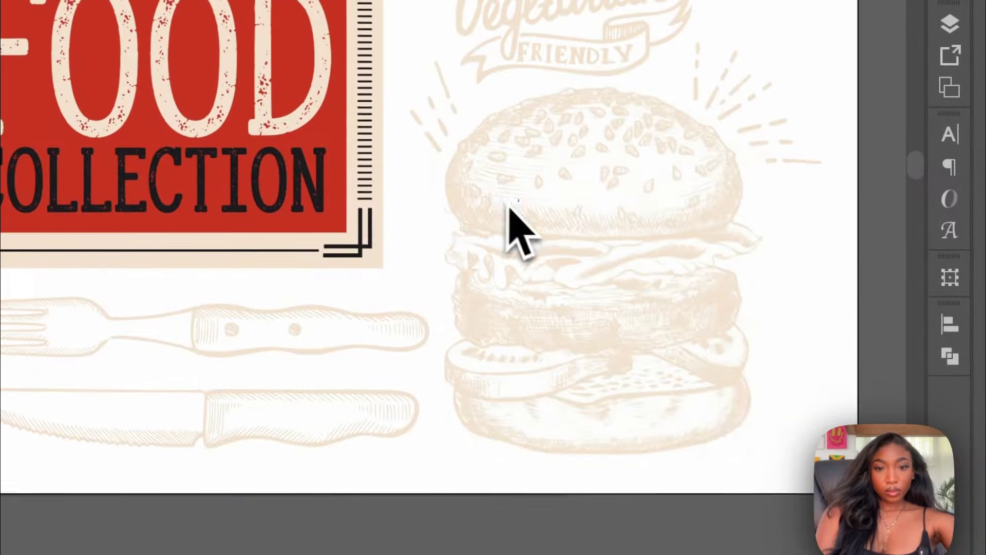
- Copy the whole stacked burger from burger_food.eps into Burger Bar Design.ai, enlarge it and place it beside the deconstructed burger
click(508, 205)
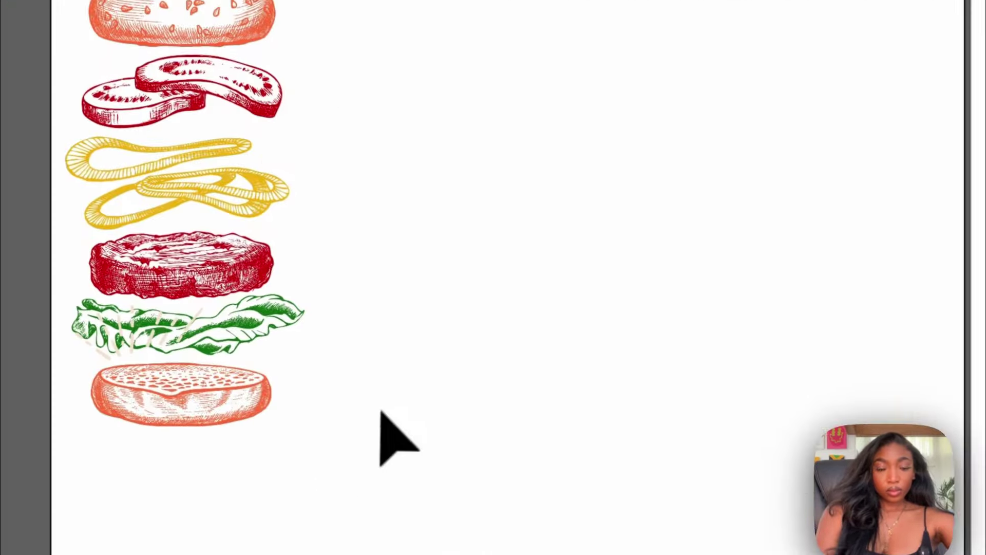
drag(693, 135, 704, 108)
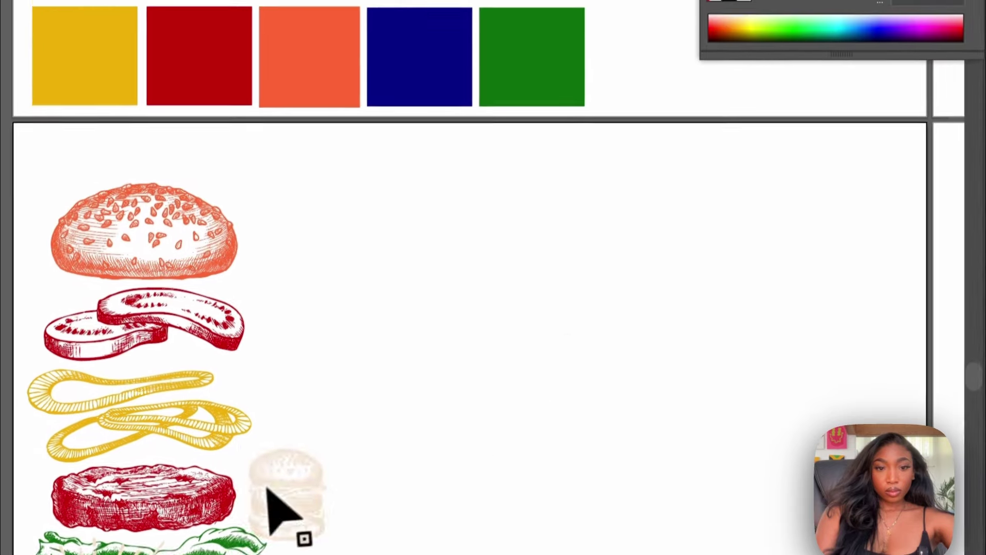
click(305, 249)
drag(363, 213, 558, 0)
drag(449, 71, 689, 182)
drag(663, 447, 480, 480)
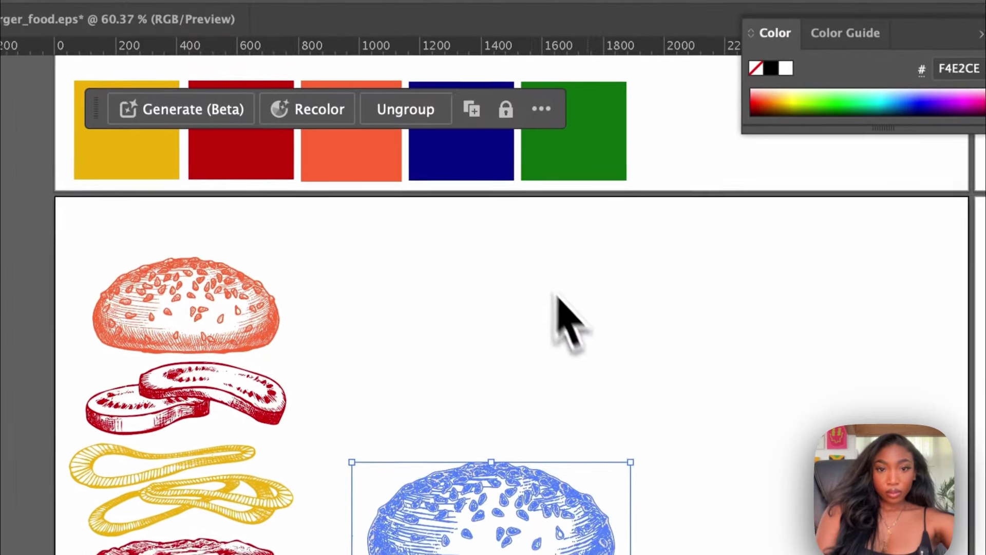
- Recolor the top bun of the whole stacked burger with the palette's orange
click(363, 43)
click(521, 524)
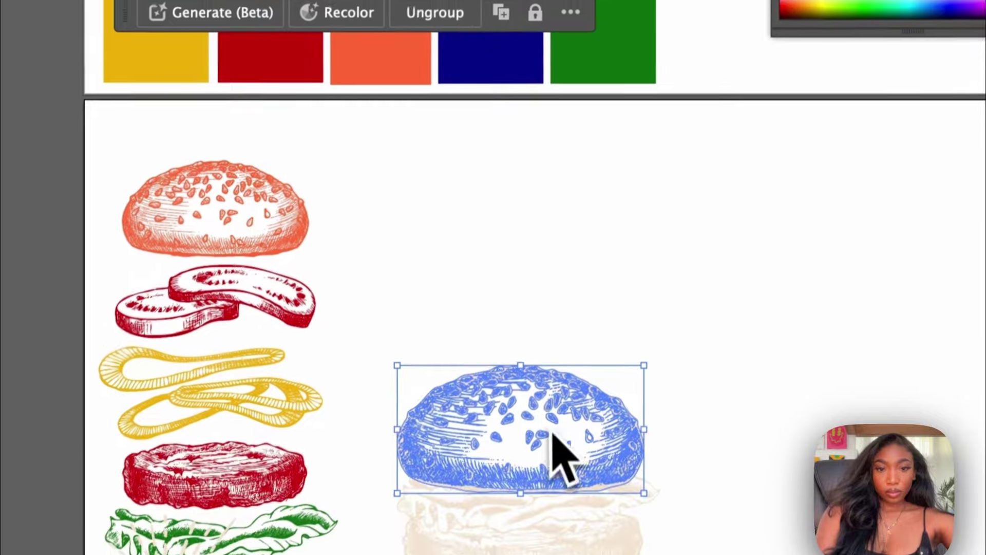
key(i)
click(392, 178)
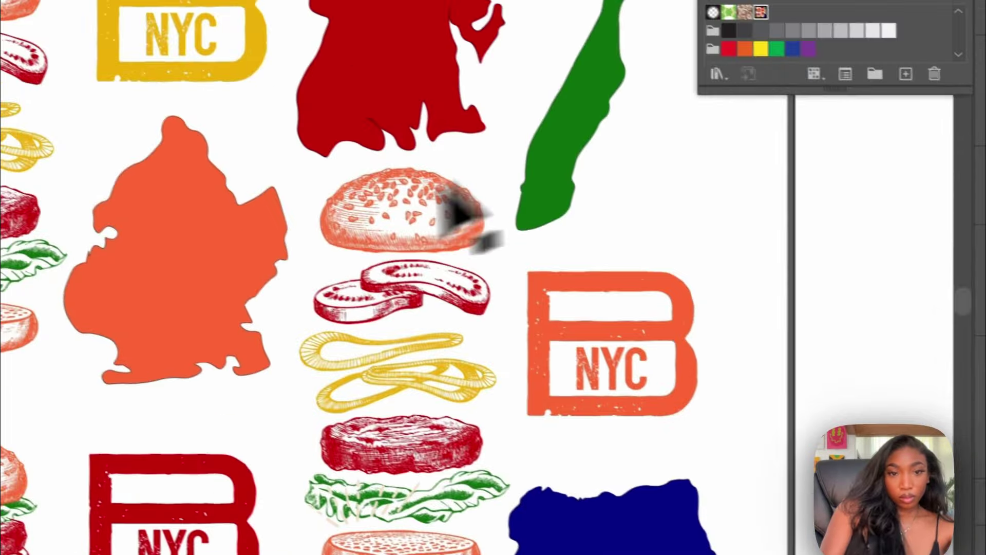
- Nudge the borough shapes, burgers and B NYC logos closer together so they interlock as a tightly spaced pattern arrangement
drag(167, 246, 164, 216)
drag(367, 7, 331, 1)
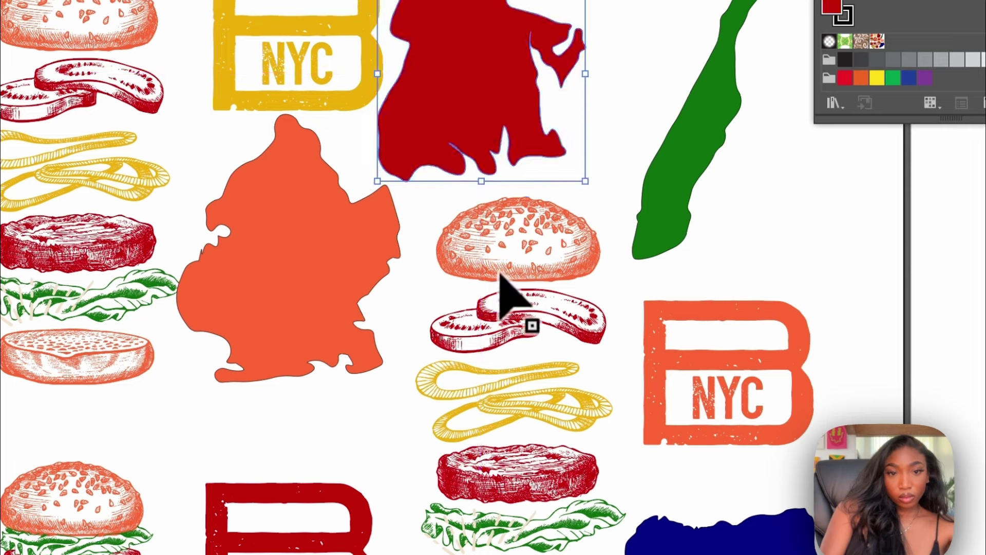
drag(501, 276, 480, 259)
drag(670, 181, 624, 203)
drag(692, 324, 648, 324)
drag(690, 548, 668, 512)
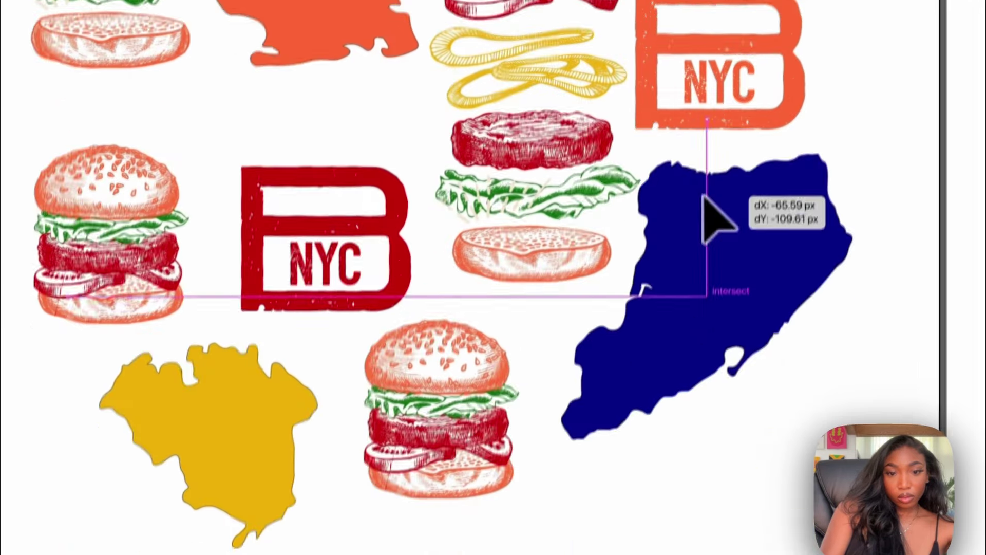
drag(704, 196, 704, 195)
drag(463, 371, 474, 345)
- Rotate the yellow borough shape clockwise, fit it between the two whole burgers and move the neighboring artwork up
click(208, 448)
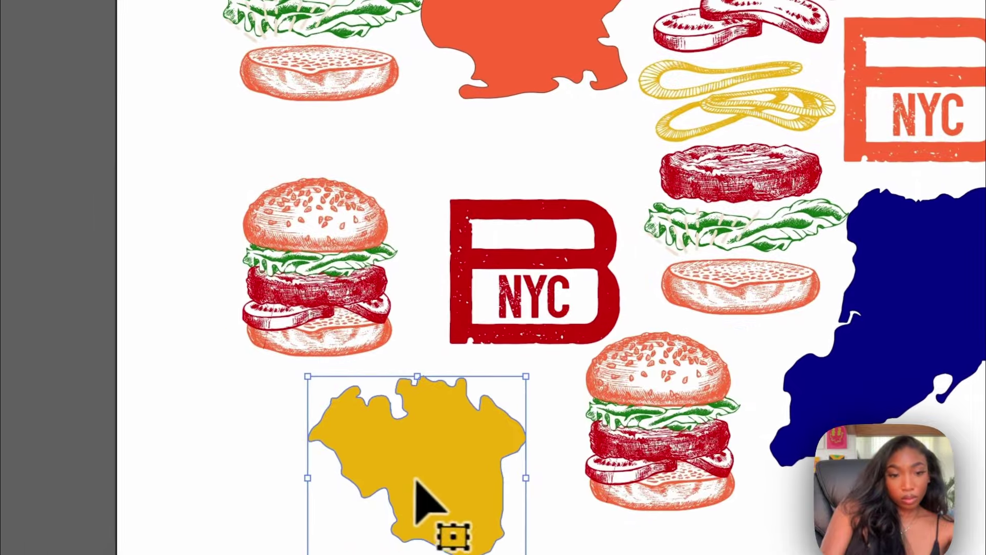
drag(416, 479, 486, 420)
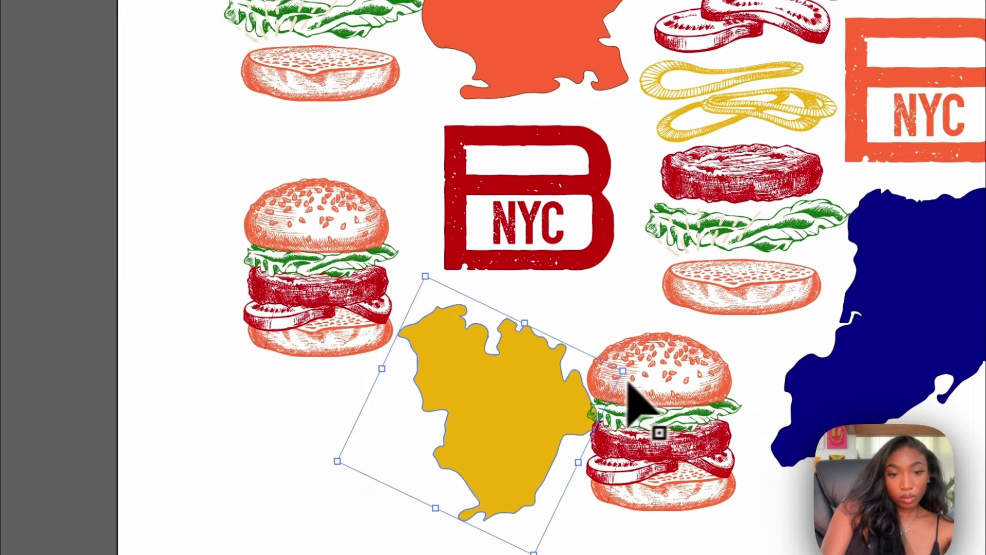
drag(628, 383, 663, 374)
drag(540, 360, 541, 361)
drag(335, 238, 336, 201)
- Place a copy of the B NYC logo, colored in the palette's green, centered under the left-hand whole burger
drag(479, 191, 294, 448)
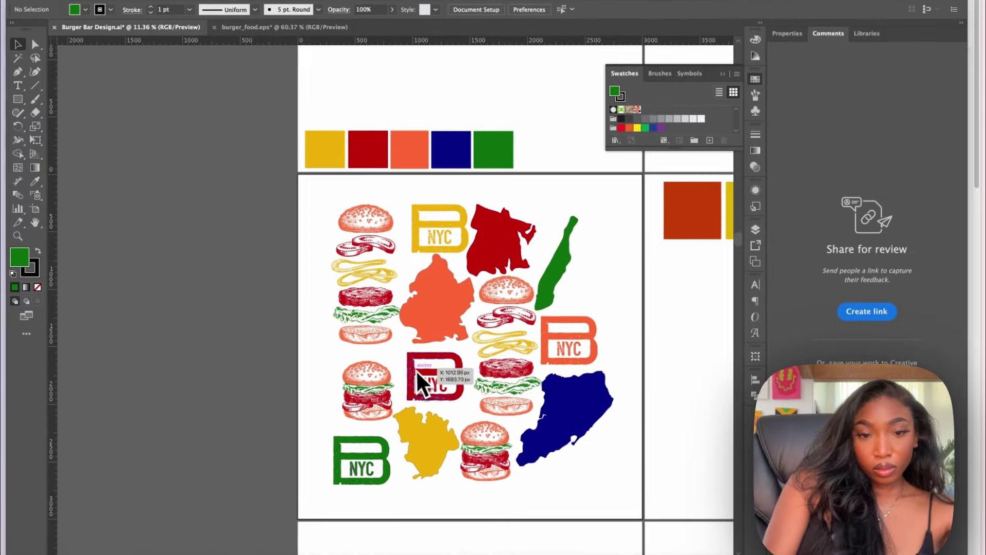
click(377, 440)
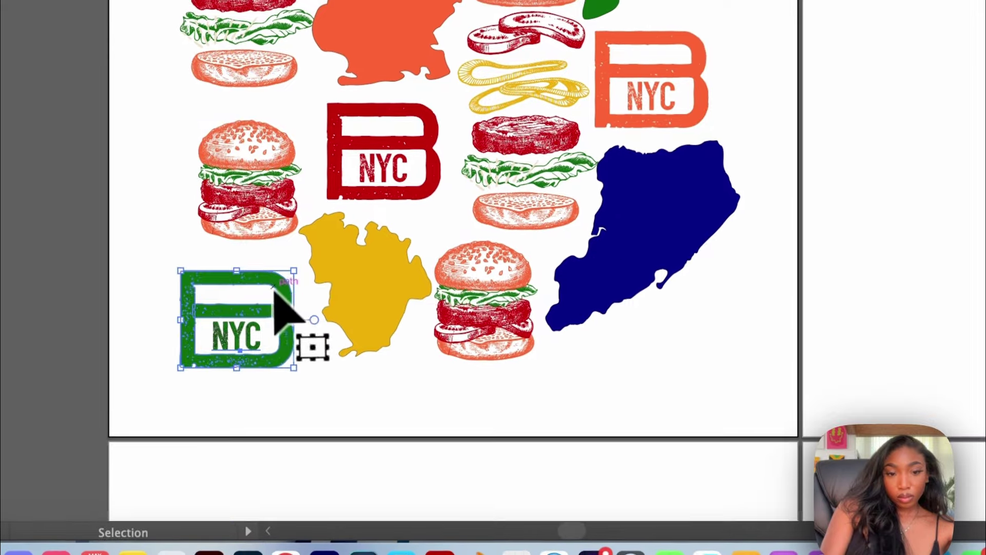
drag(285, 442, 298, 434)
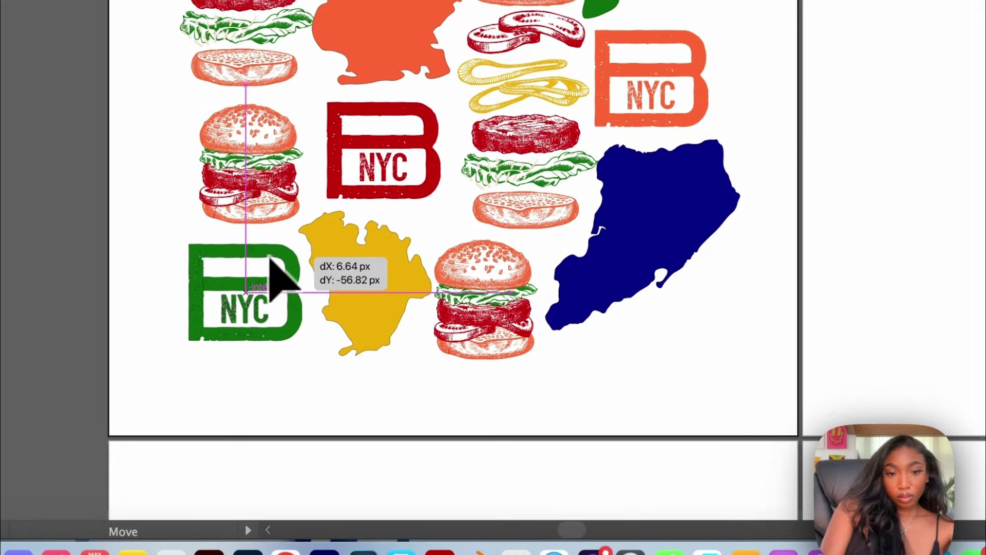
drag(269, 257, 270, 257)
- Resize the navy borough shape to about 846 by 829 px, keeping it below the orange B NYC logo
drag(659, 214, 660, 219)
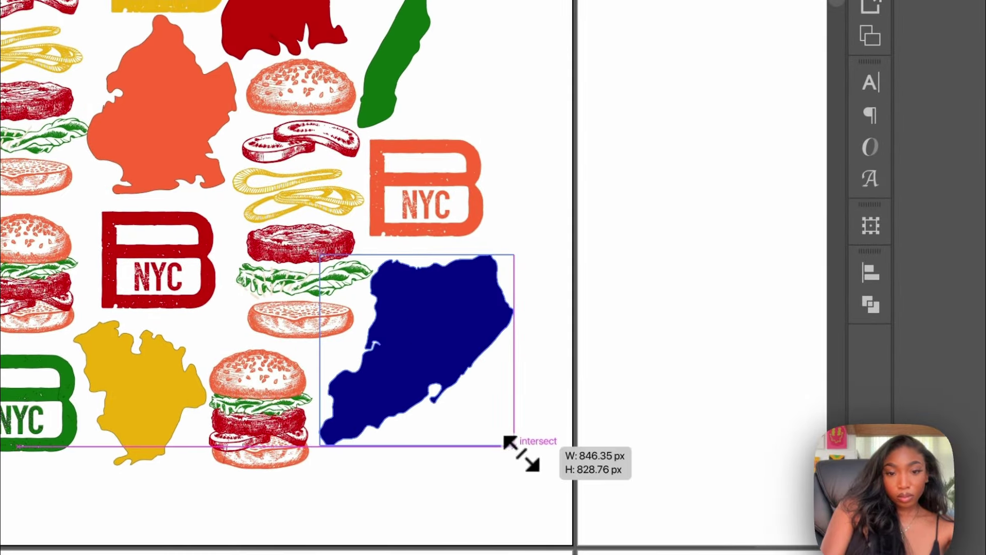
drag(525, 473, 525, 473)
click(509, 61)
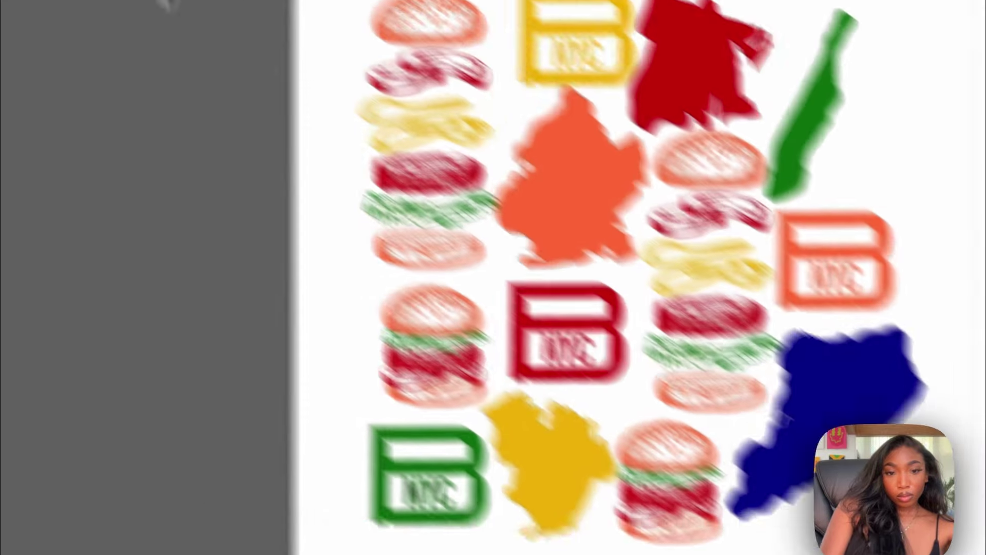
- Select all the burger, borough and logo artwork on the artboard and make a repeating pattern from it
key(super+a)
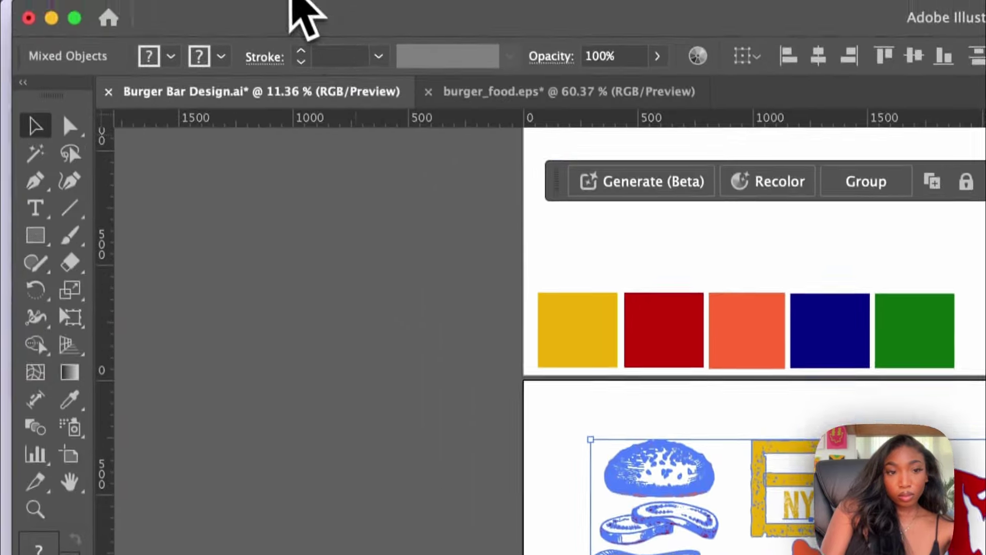
click(292, 2)
mouse_move(436, 149)
click(561, 158)
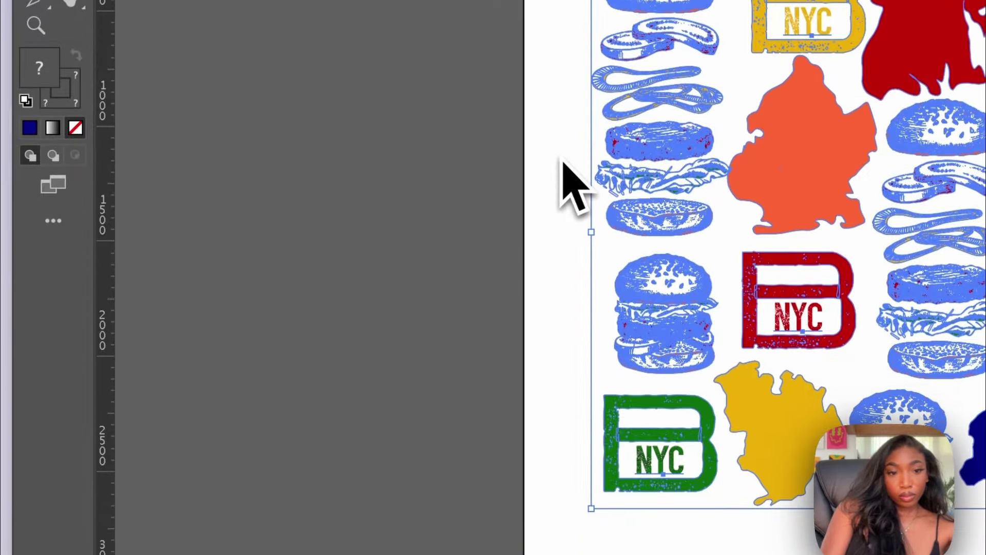
click(565, 165)
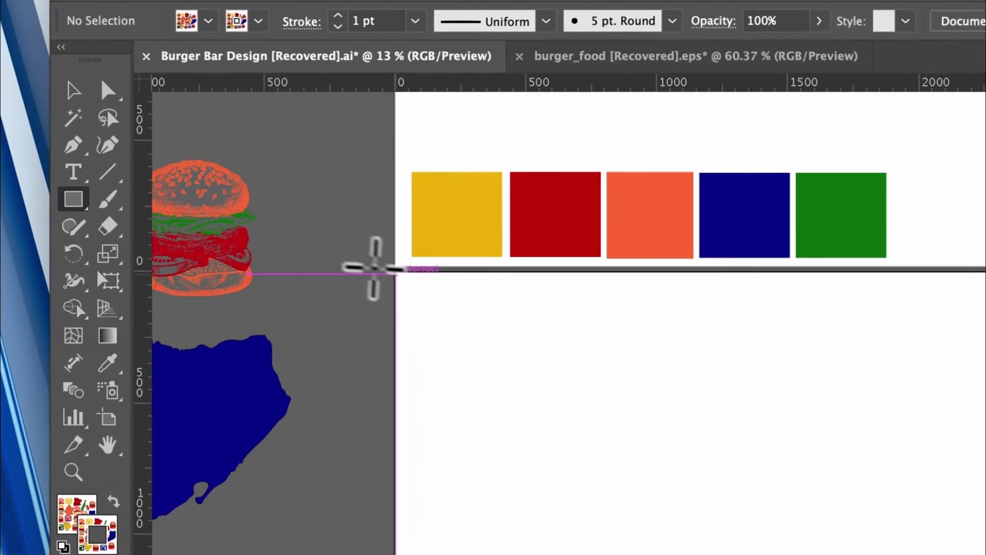
- Draw a rectangle covering the whole blank artboard below the palette, filled with the burger, borough and logo pattern
drag(396, 273, 641, 525)
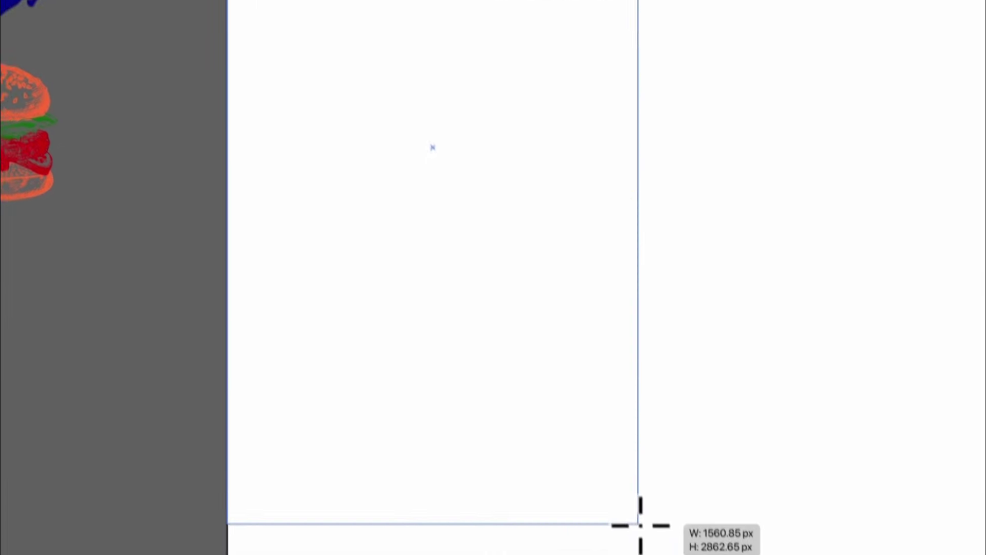
key(ctrl+z)
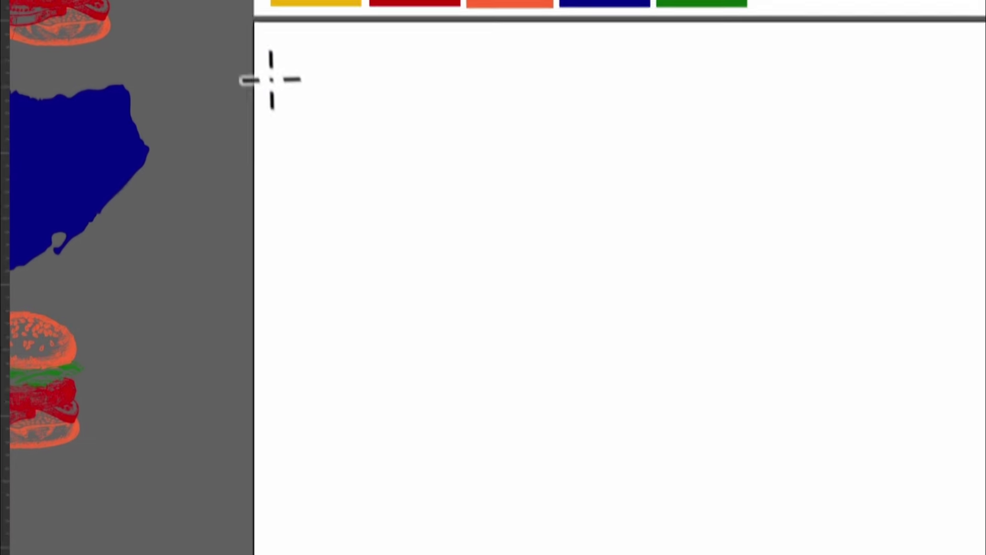
drag(258, 55, 536, 371)
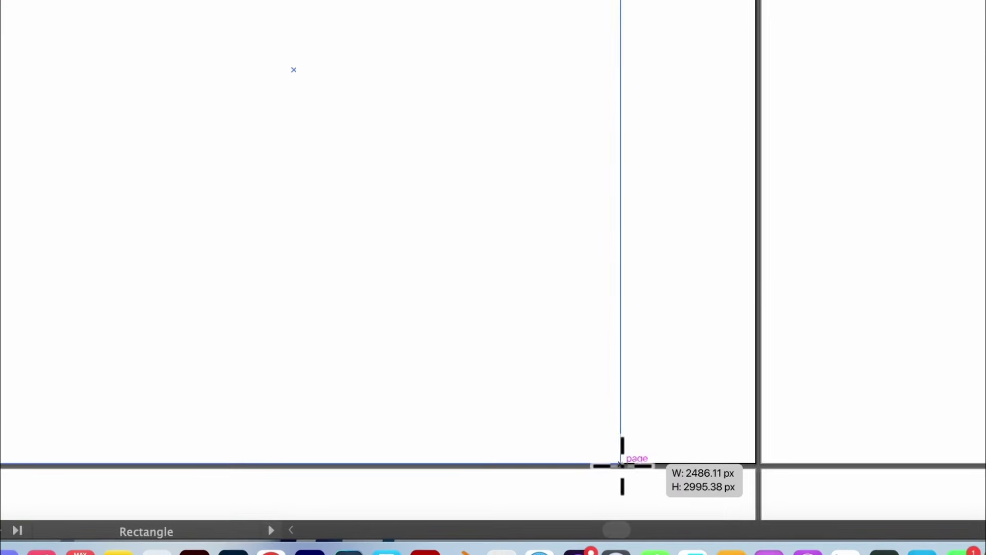
drag(623, 465, 622, 466)
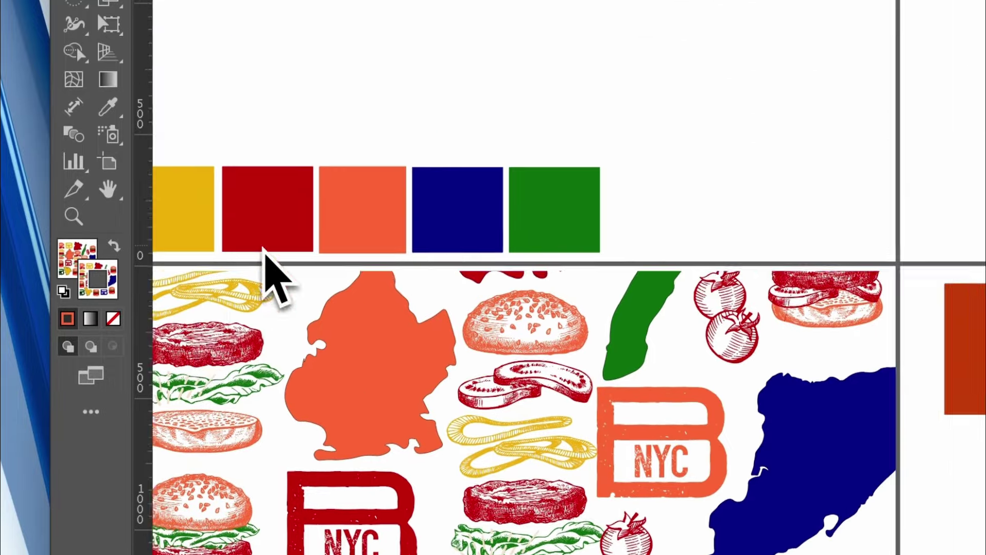
scroll(263, 248, down, 3)
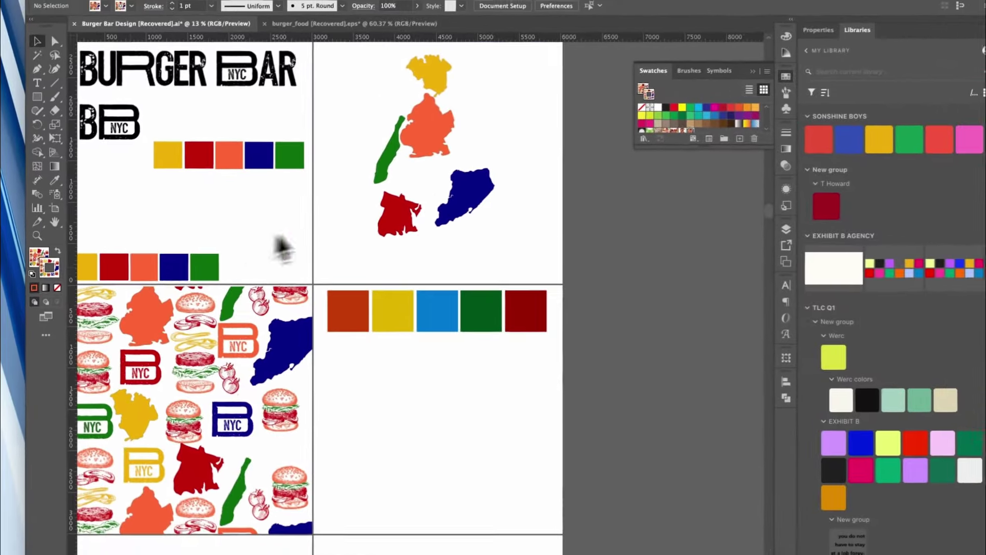
scroll(540, 226, left, 3)
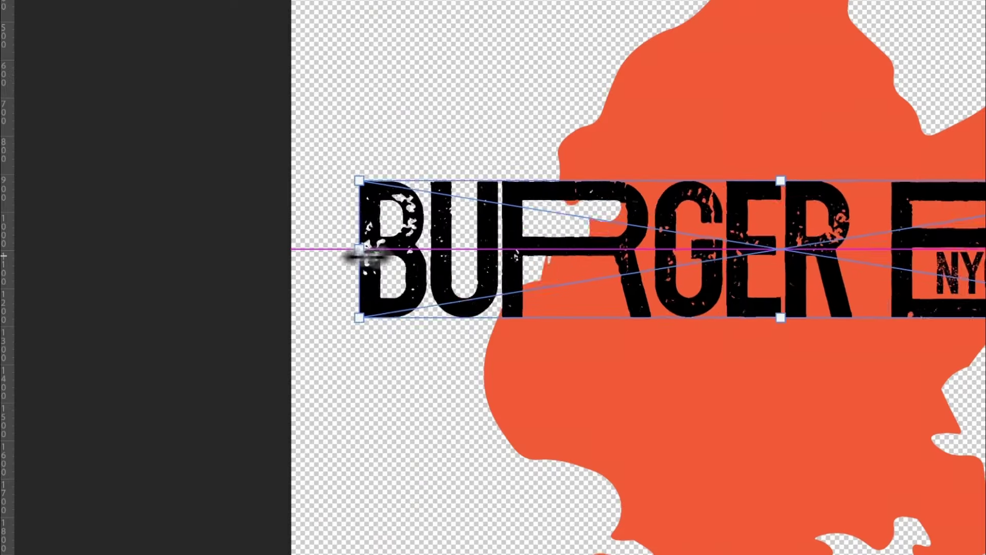
- In Photoshop, scale down the black Burger Bar NYC logo, center it over the orange borough shape and save the design file
drag(367, 256, 506, 256)
drag(719, 269, 632, 268)
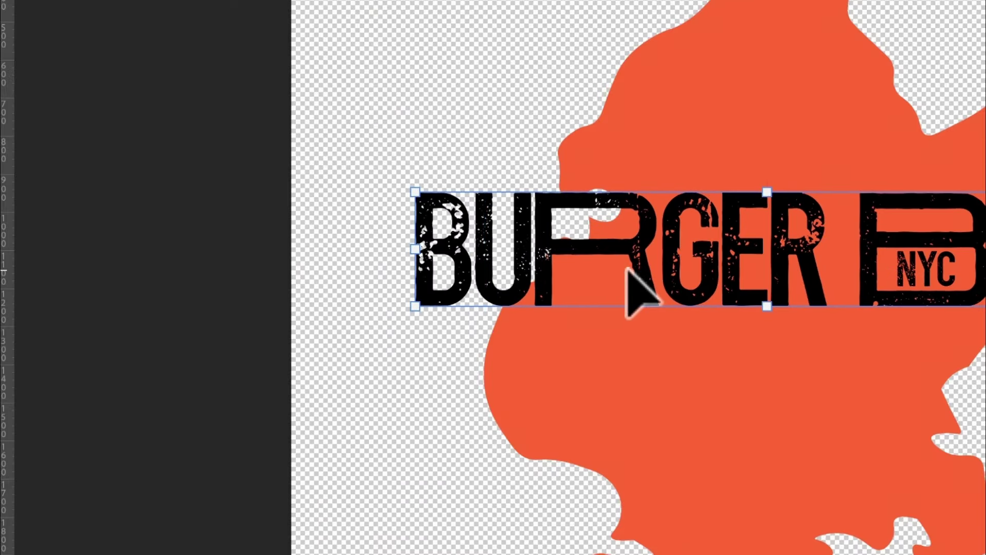
key(super+s)
- Paste the burger pattern into the blank transparent design file, enlarge it past the canvas edges and shift it slightly right
click(488, 70)
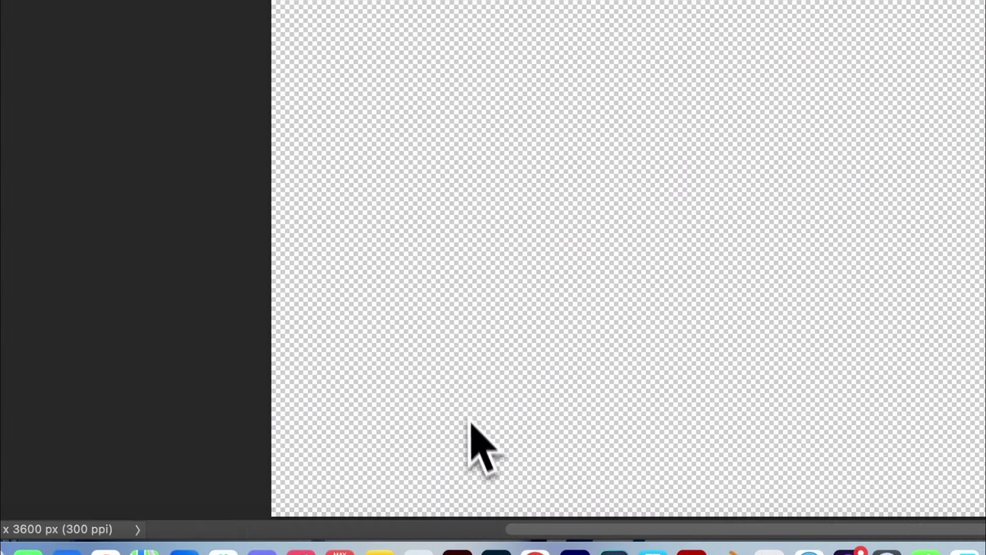
key(super+v)
click(693, 214)
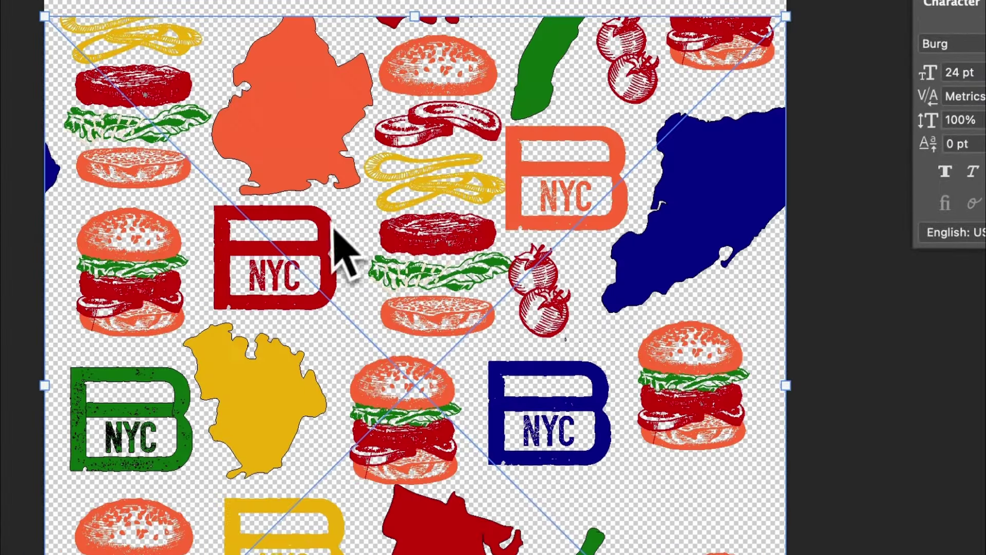
key(super+minus)
drag(407, 150, 414, 49)
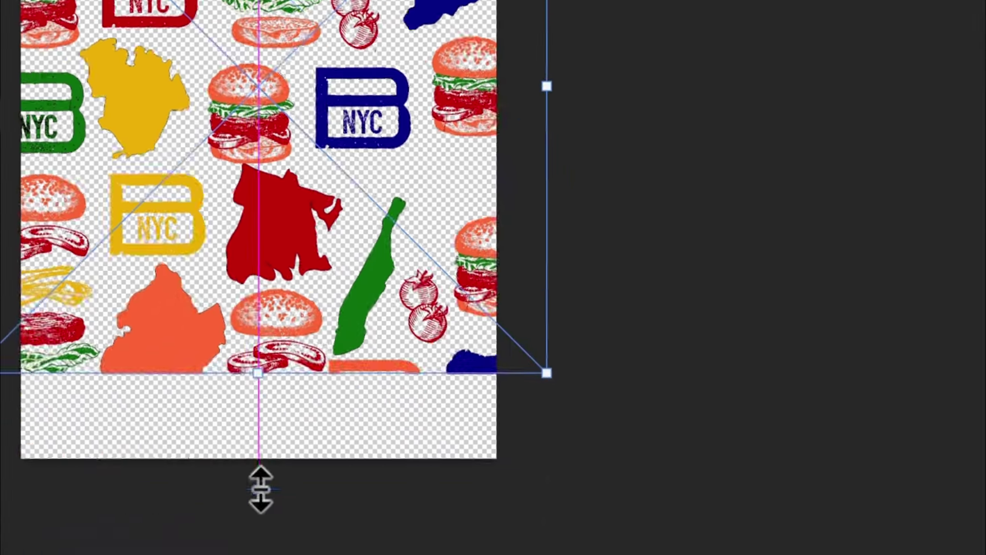
drag(257, 489, 257, 483)
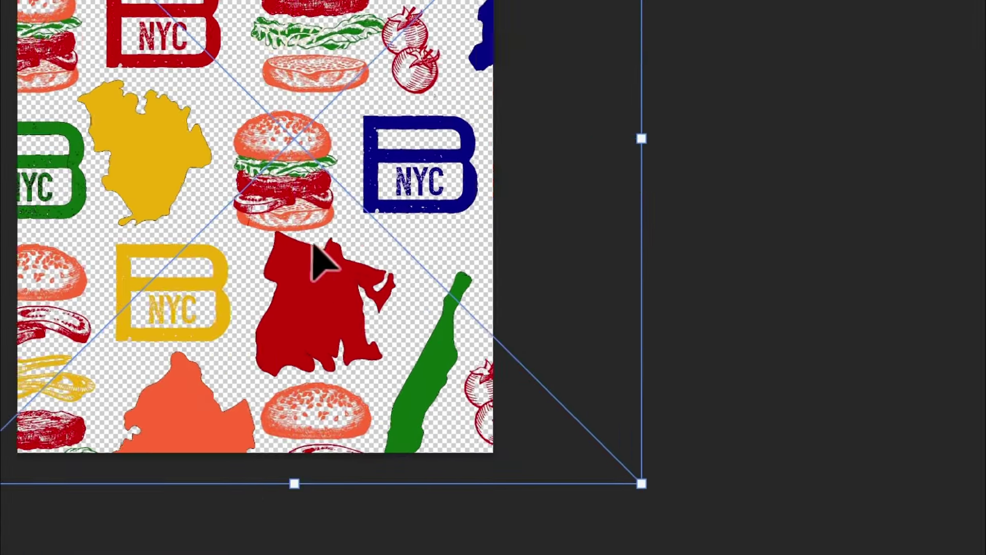
drag(316, 262, 359, 261)
key(Return)
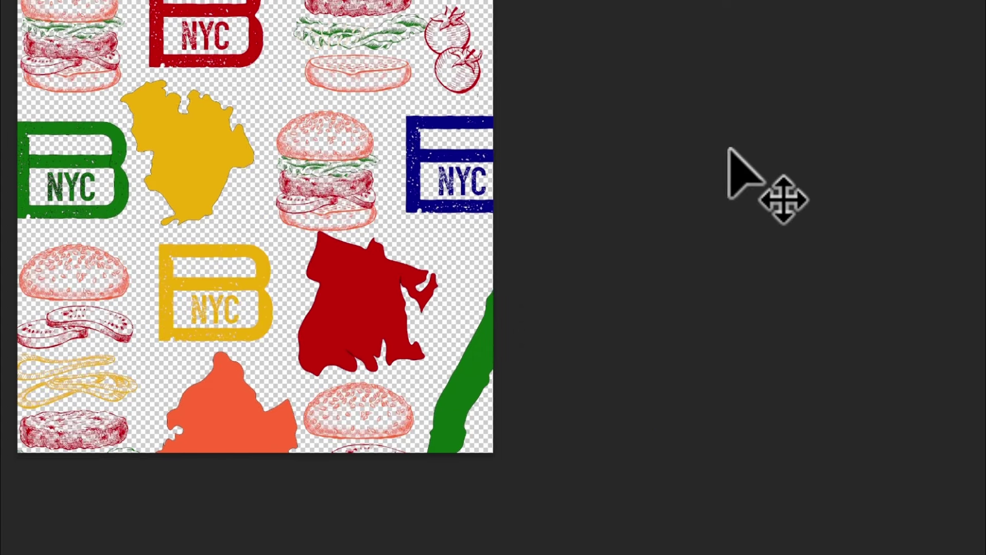
- Save the pattern design file and review the updated wrapping paper in Bendito_Mockup-PSCv1-Wrapping_Paper.psd
key(super+s)
click(534, 88)
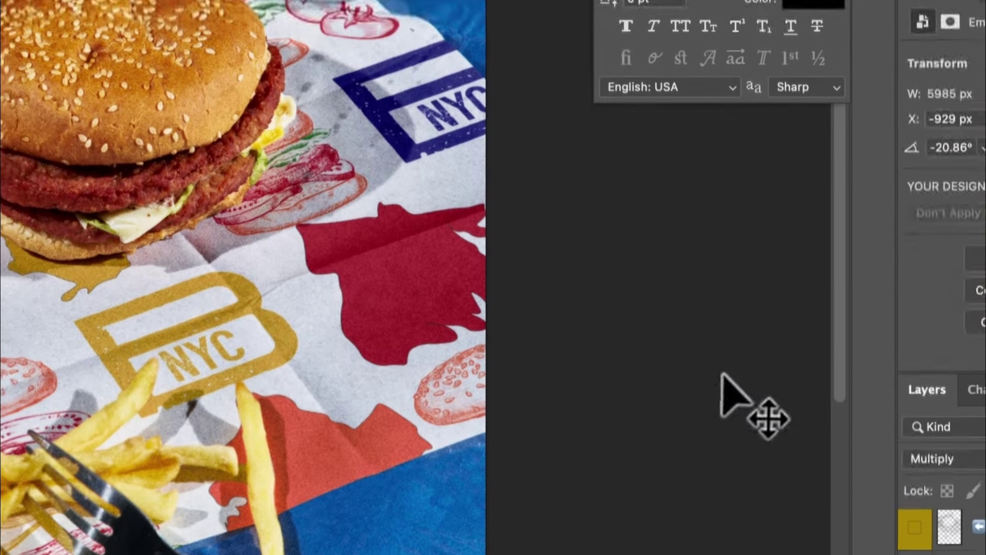
click(722, 375)
scroll(296, 480, left, 3)
scroll(300, 489, down, 3)
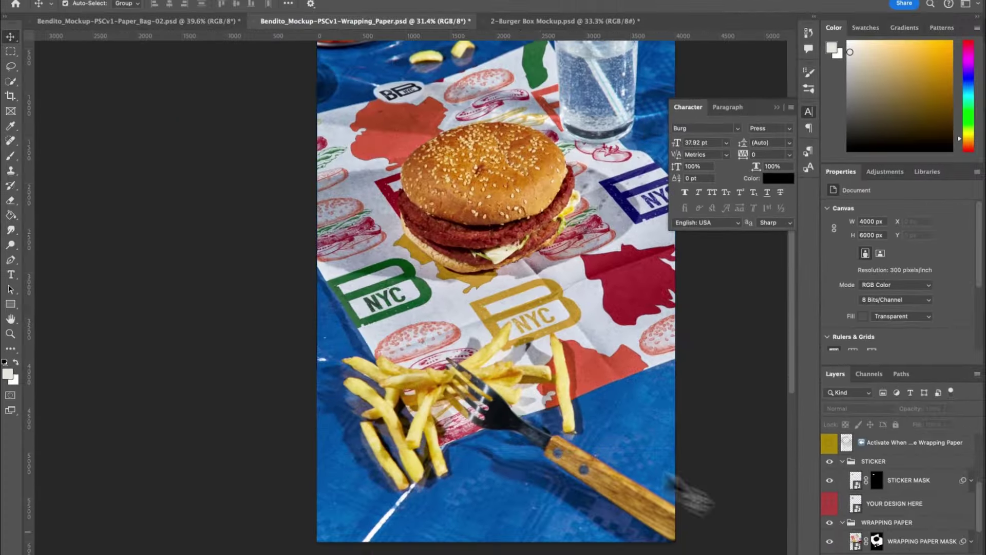